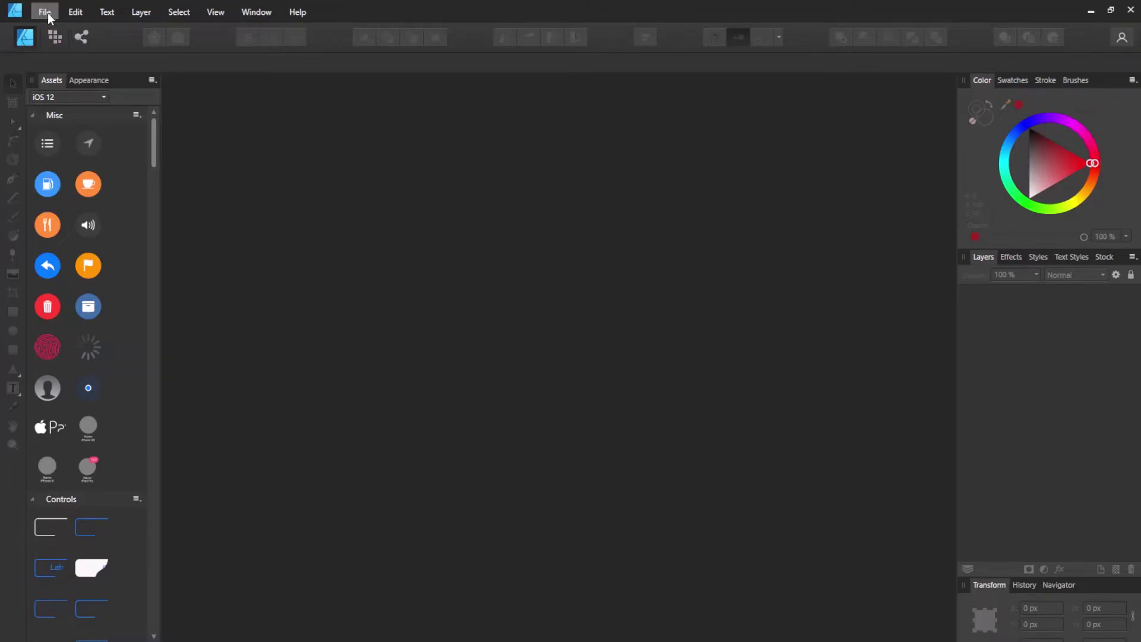
Start a new document with a page width of 22 in and a page height of 36 in.
{"action": "left_click", "coordinate": [47, 13]}
{"action": "left_click", "coordinate": [63, 44]}
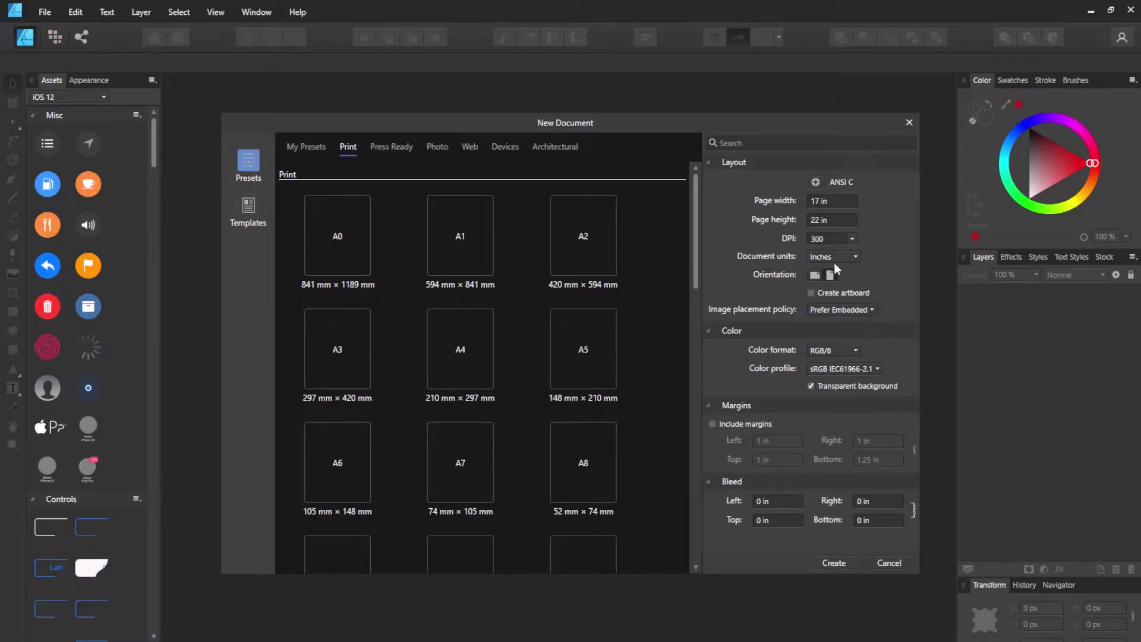
{"action": "left_click", "coordinate": [815, 201]}
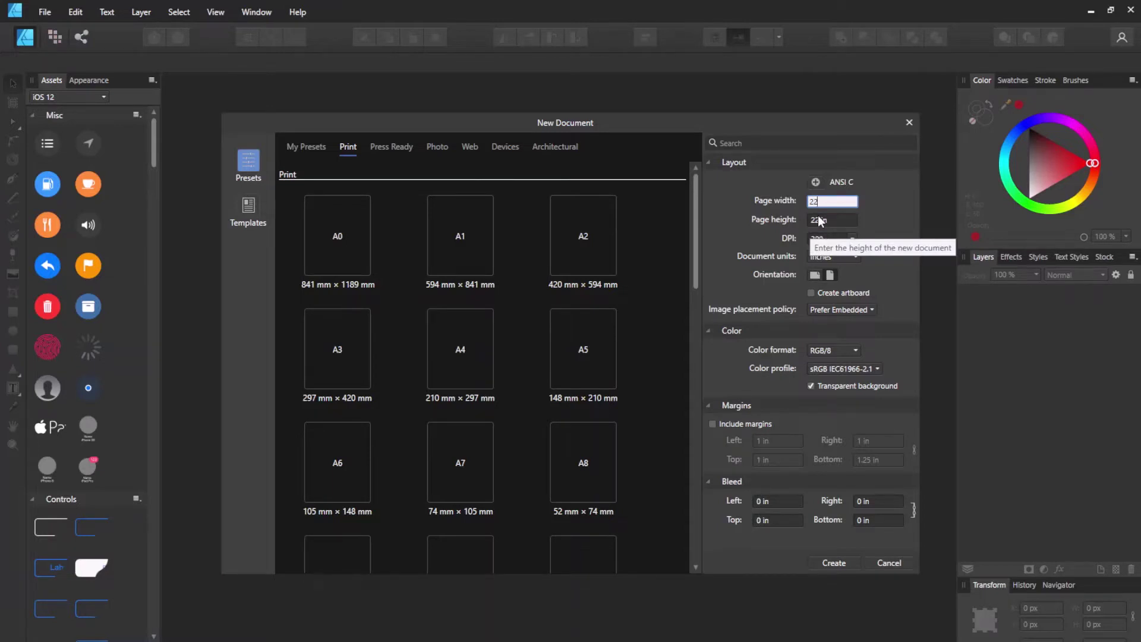
{"action": "left_click", "coordinate": [819, 222]}
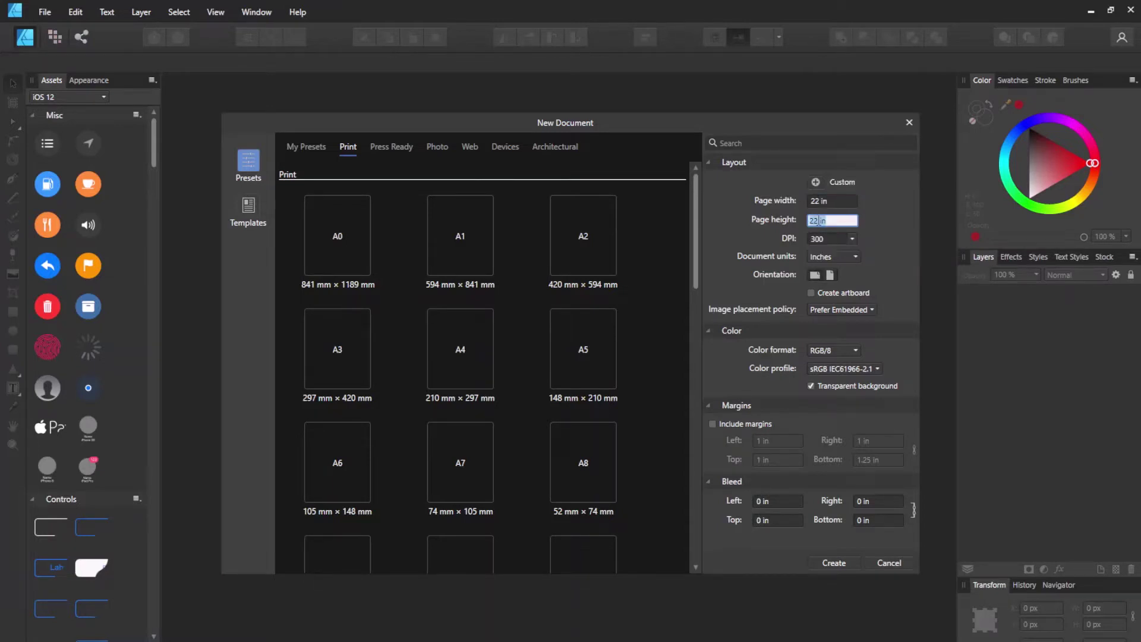
{"action": "left_click", "coordinate": [815, 221]}
{"action": "double_click", "coordinate": [815, 221]}
{"action": "type", "text": "36"}
{"action": "left_click", "coordinate": [851, 238]}
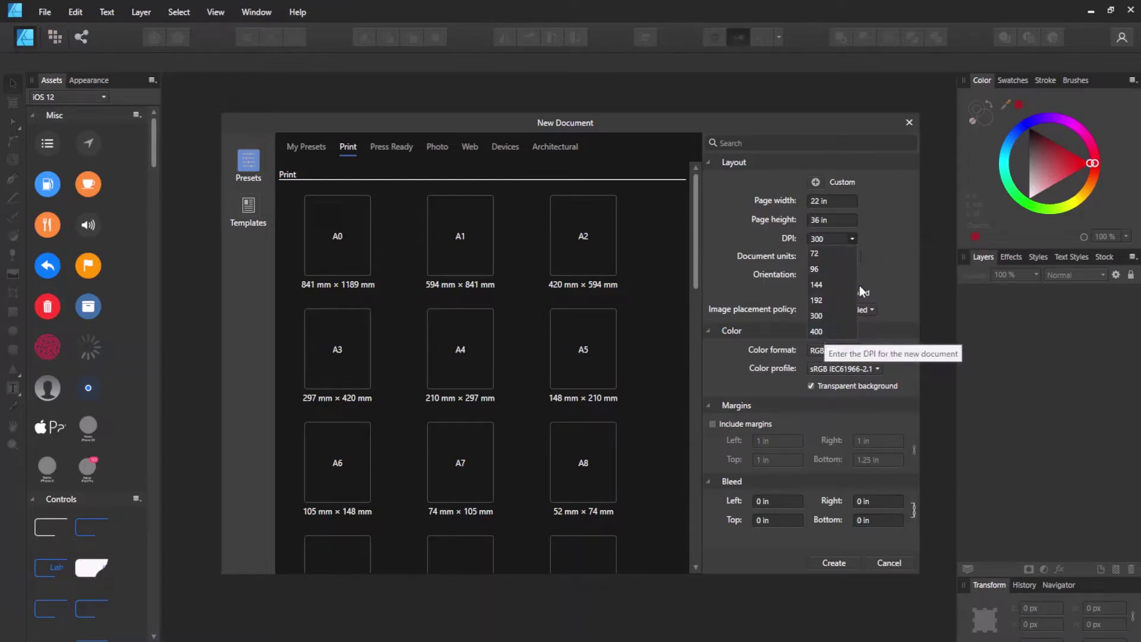
{"action": "left_click", "coordinate": [896, 260]}
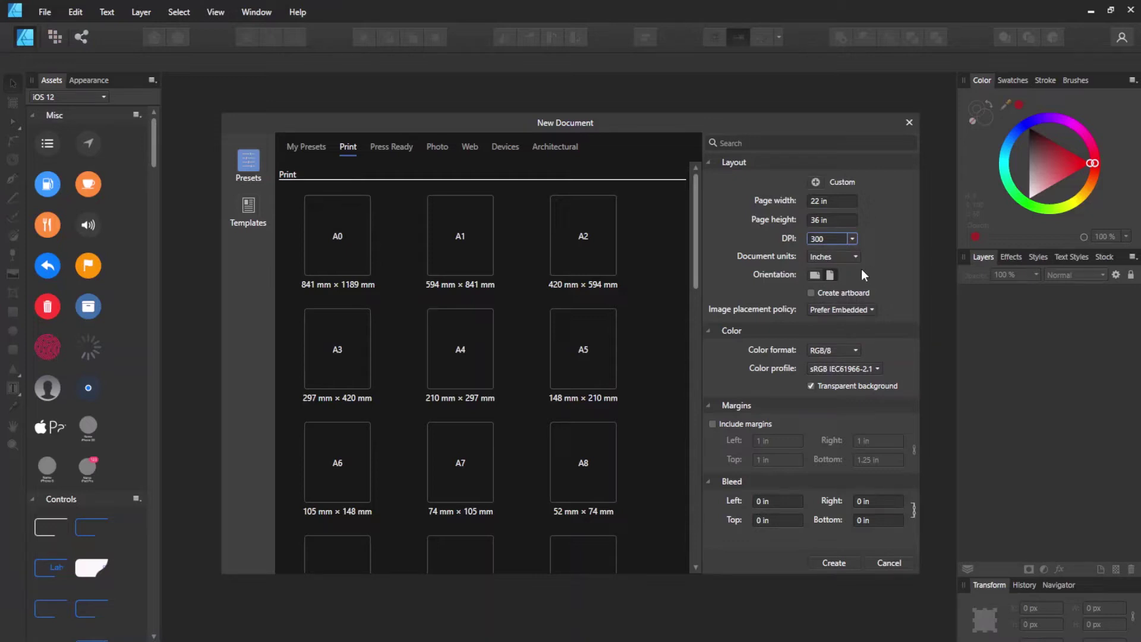
Keep the page in portrait orientation, set the color format to CMYK/8 and create the document.
{"action": "left_click", "coordinate": [830, 277]}
{"action": "left_click", "coordinate": [815, 276]}
{"action": "left_click", "coordinate": [830, 276]}
{"action": "left_click", "coordinate": [843, 349]}
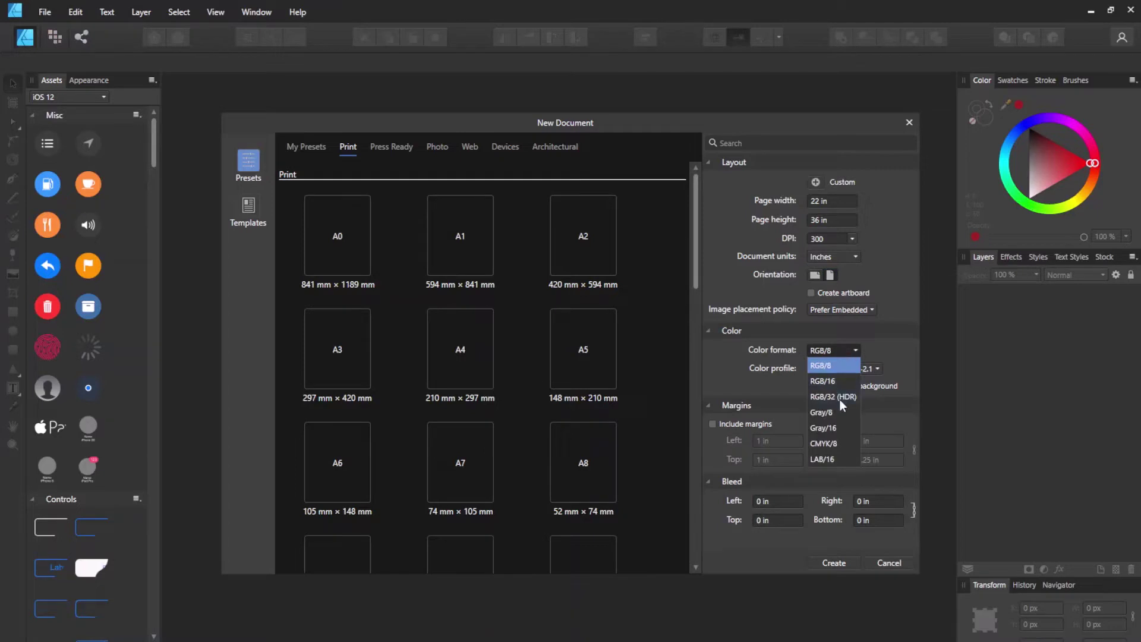
{"action": "left_click", "coordinate": [836, 443]}
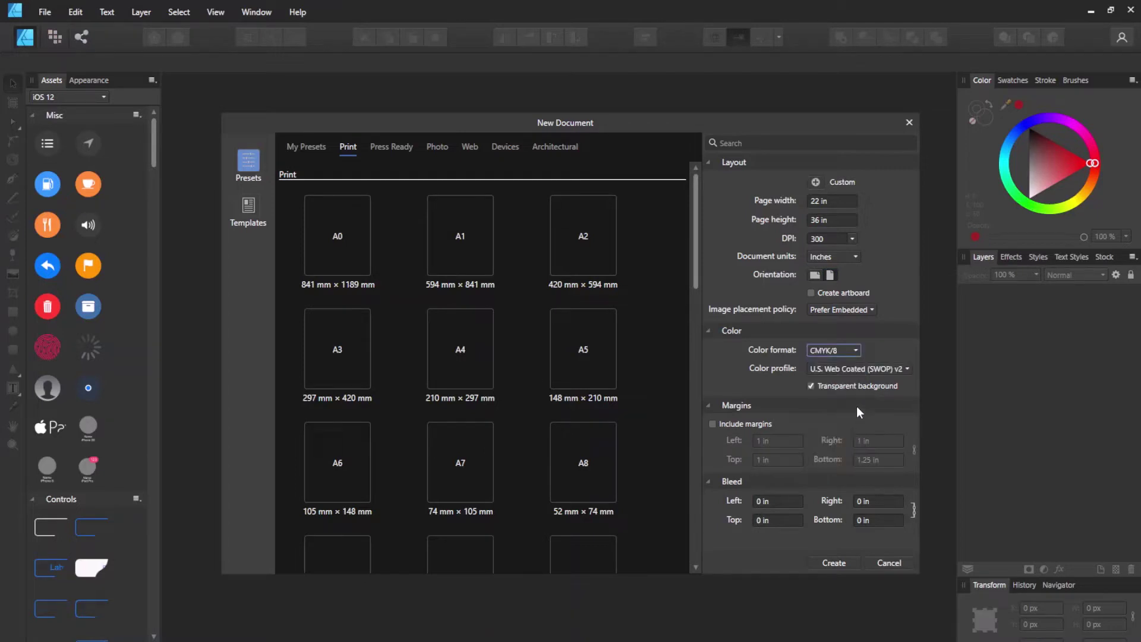
{"action": "left_click", "coordinate": [828, 405]}
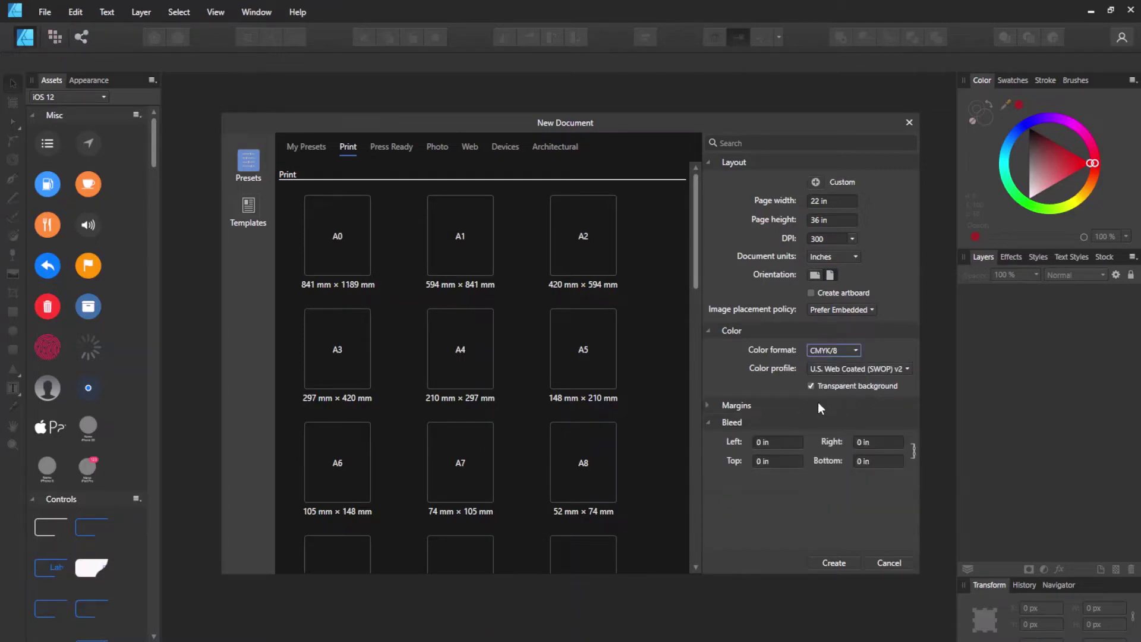
{"action": "left_click", "coordinate": [817, 407]}
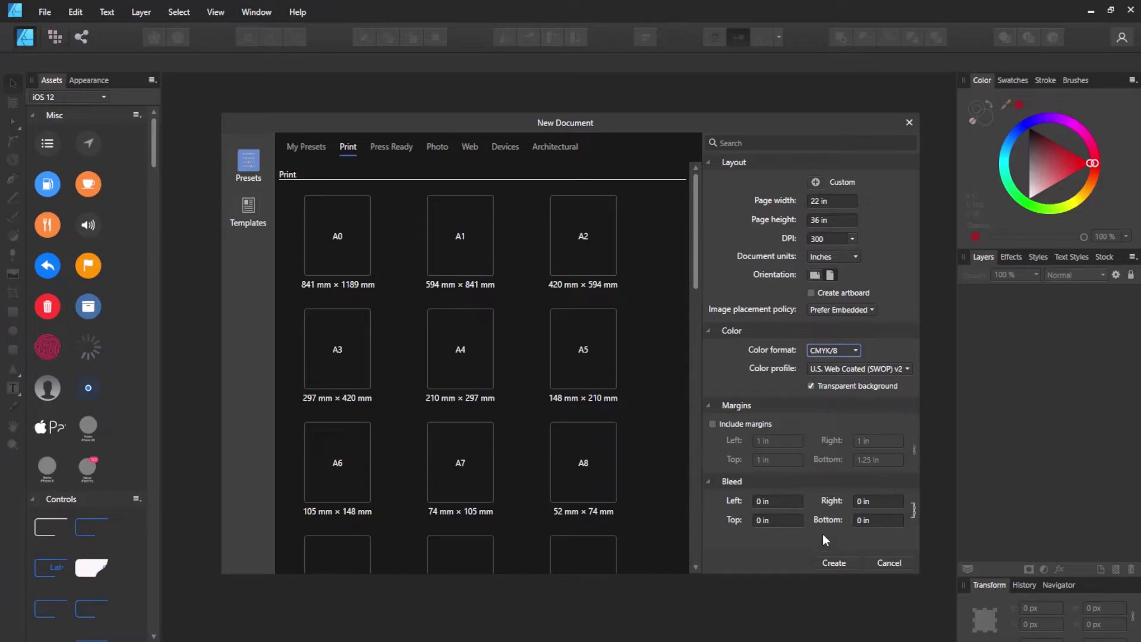
{"action": "left_click", "coordinate": [833, 563]}
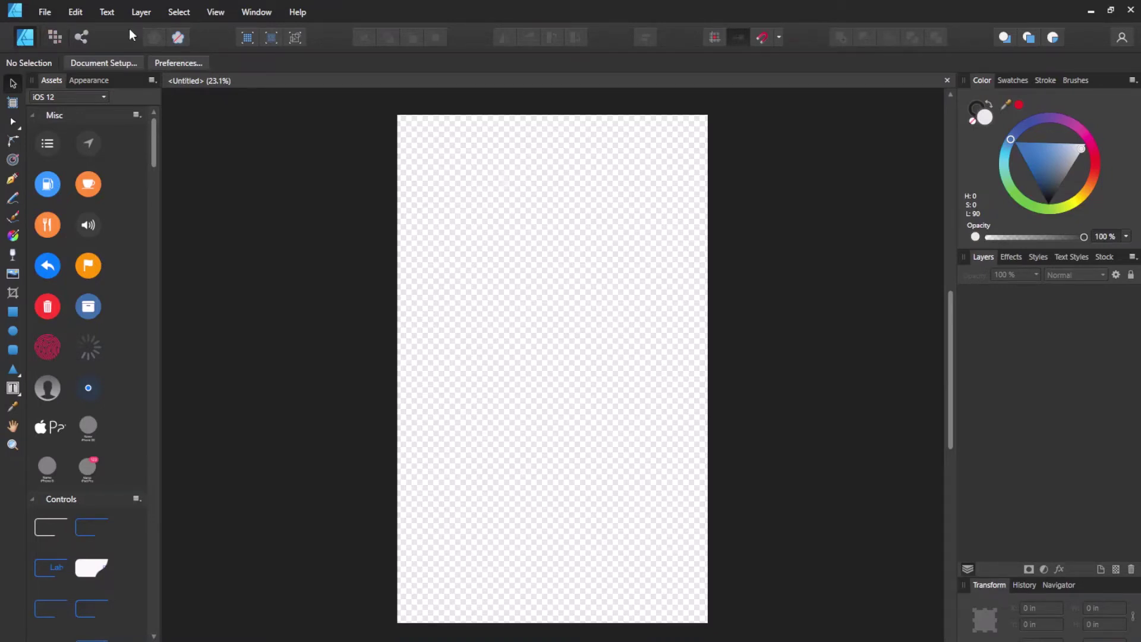
Open bird back print.png, Folklore Enthusiast part 2.png and grim back print.png together from the desktop folder Alrn 2022 Designs.
{"action": "left_click", "coordinate": [46, 13]}
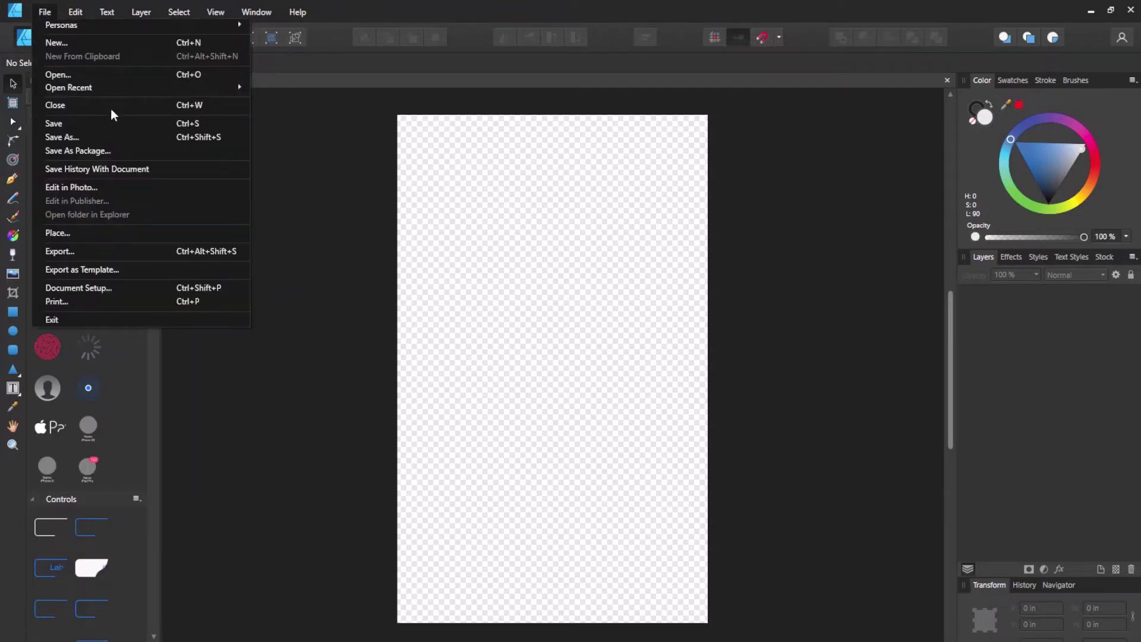
{"action": "left_click", "coordinate": [114, 74]}
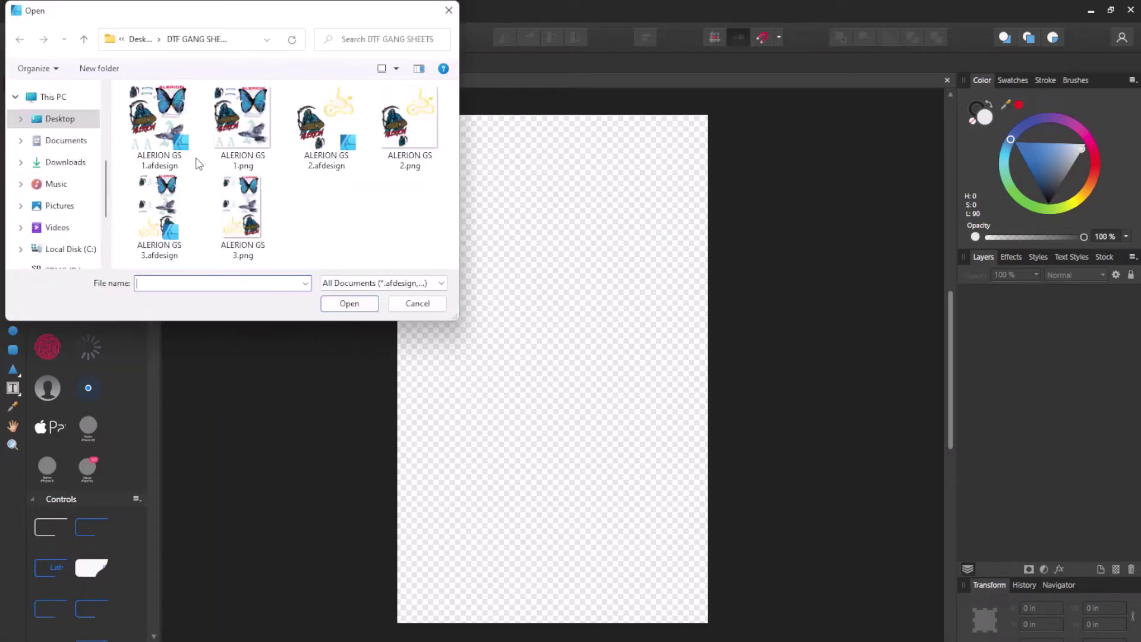
{"action": "left_click", "coordinate": [59, 120]}
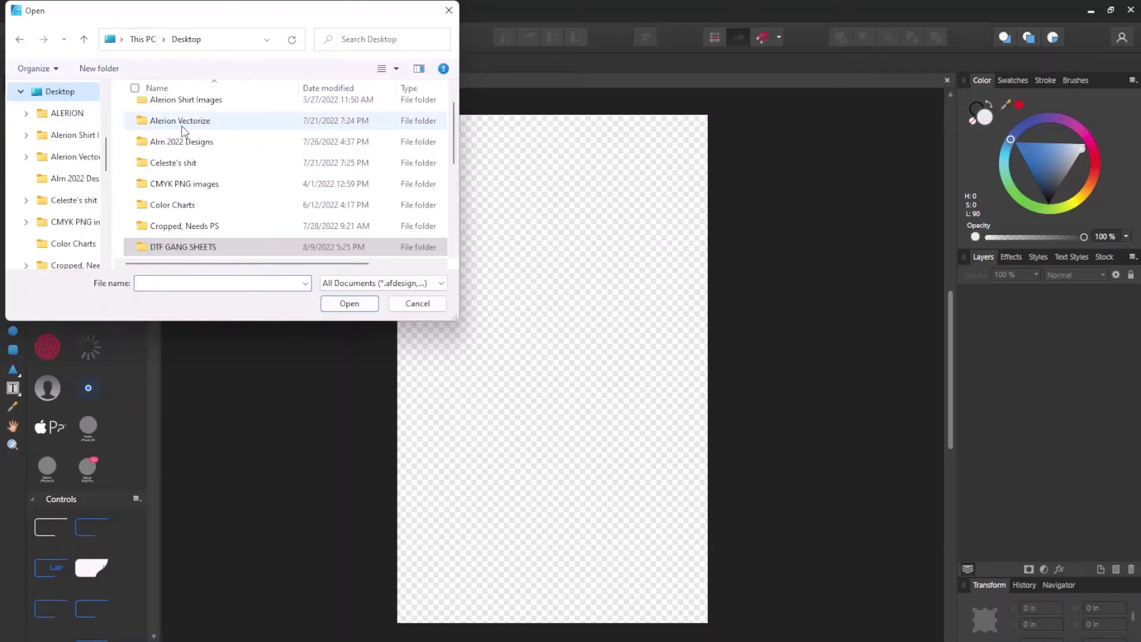
{"action": "double_click", "coordinate": [189, 149]}
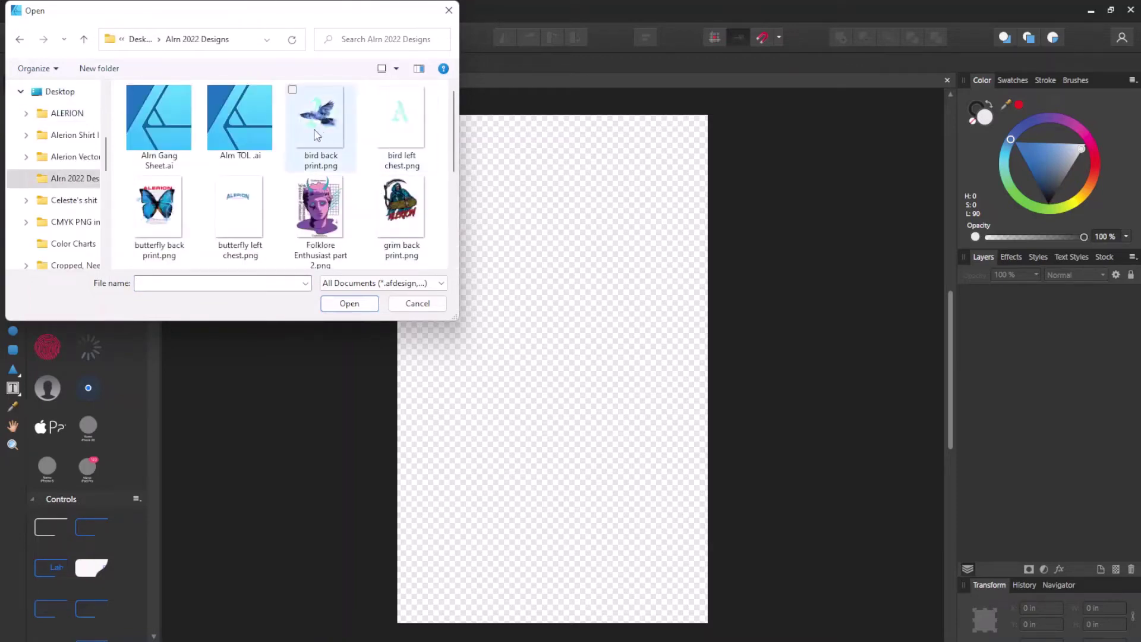
{"action": "left_click", "coordinate": [315, 131]}
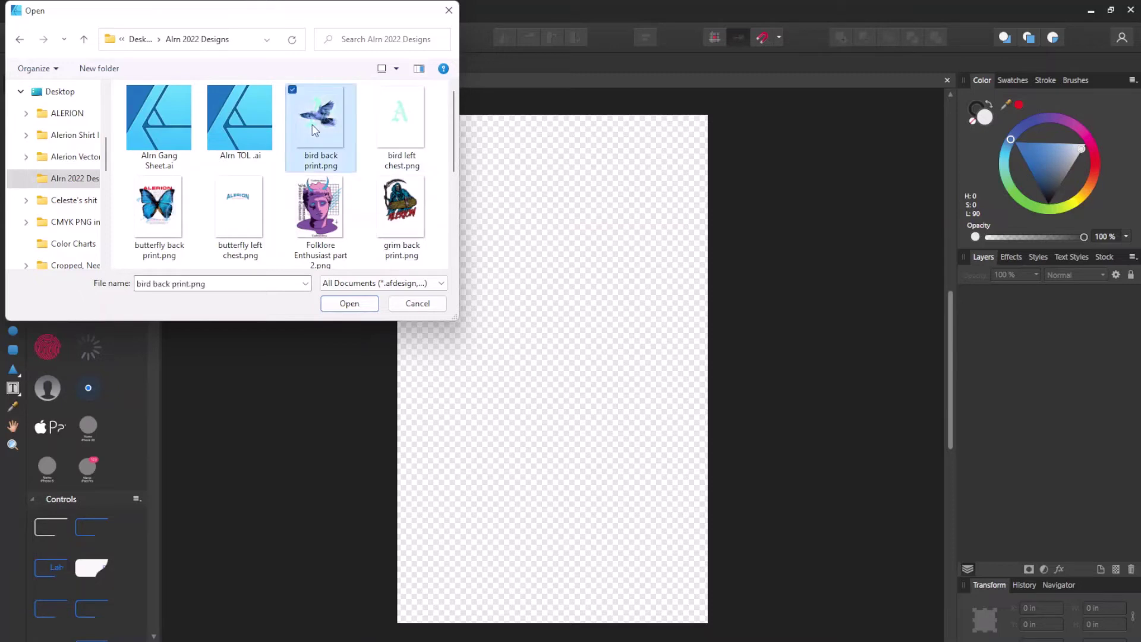
{"action": "left_click", "coordinate": [323, 214]}
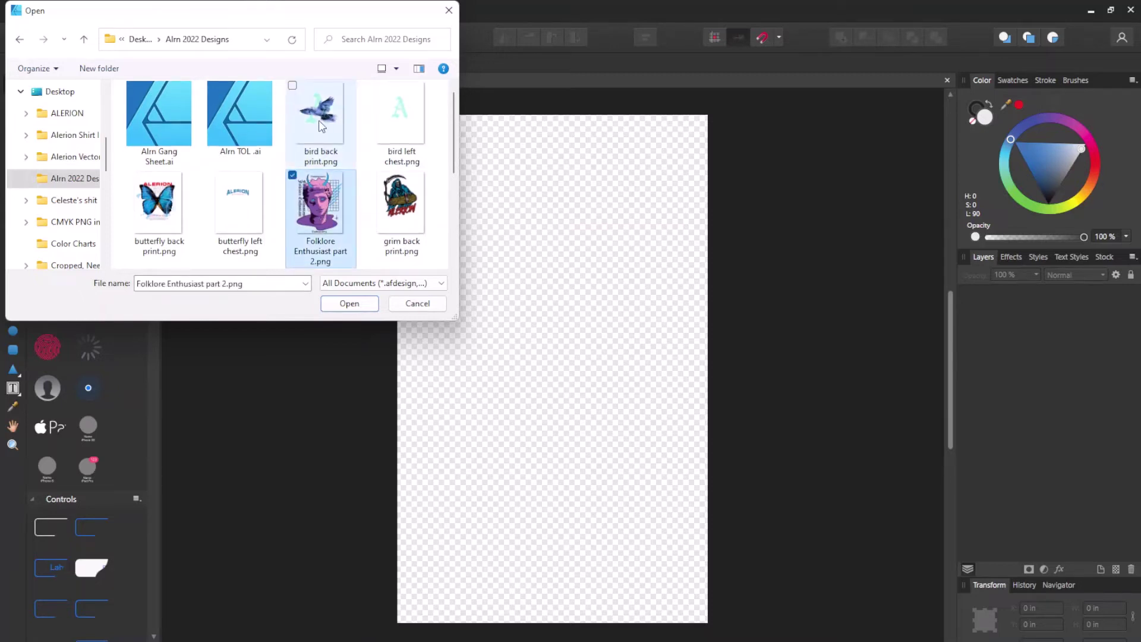
{"action": "left_click", "coordinate": [293, 87]}
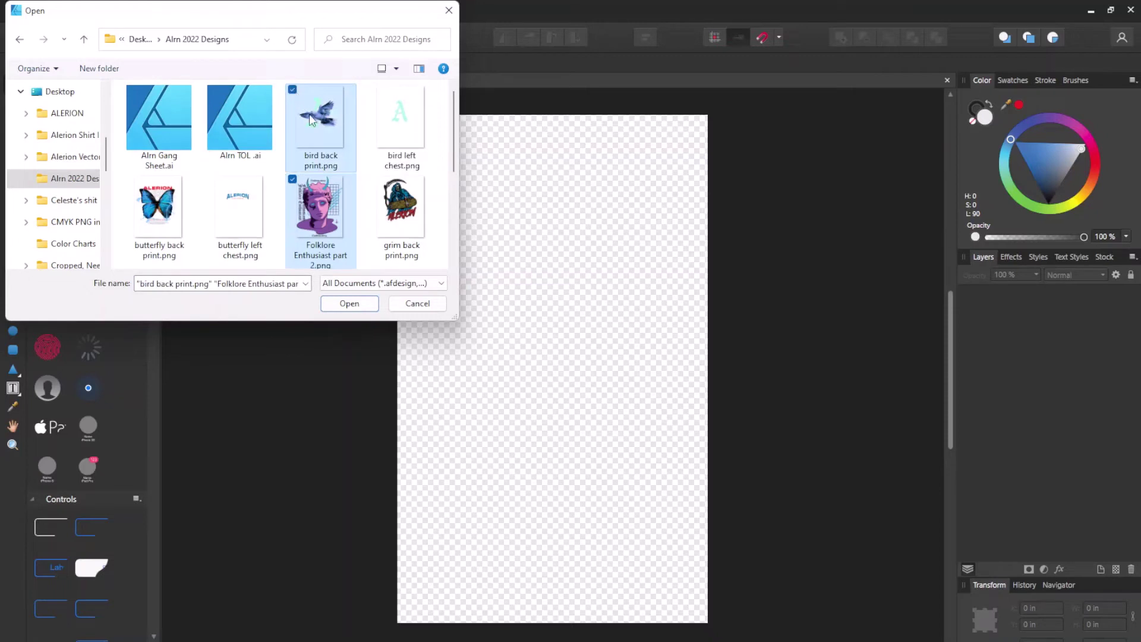
{"action": "left_click", "coordinate": [373, 179]}
{"action": "left_click", "coordinate": [354, 304]}
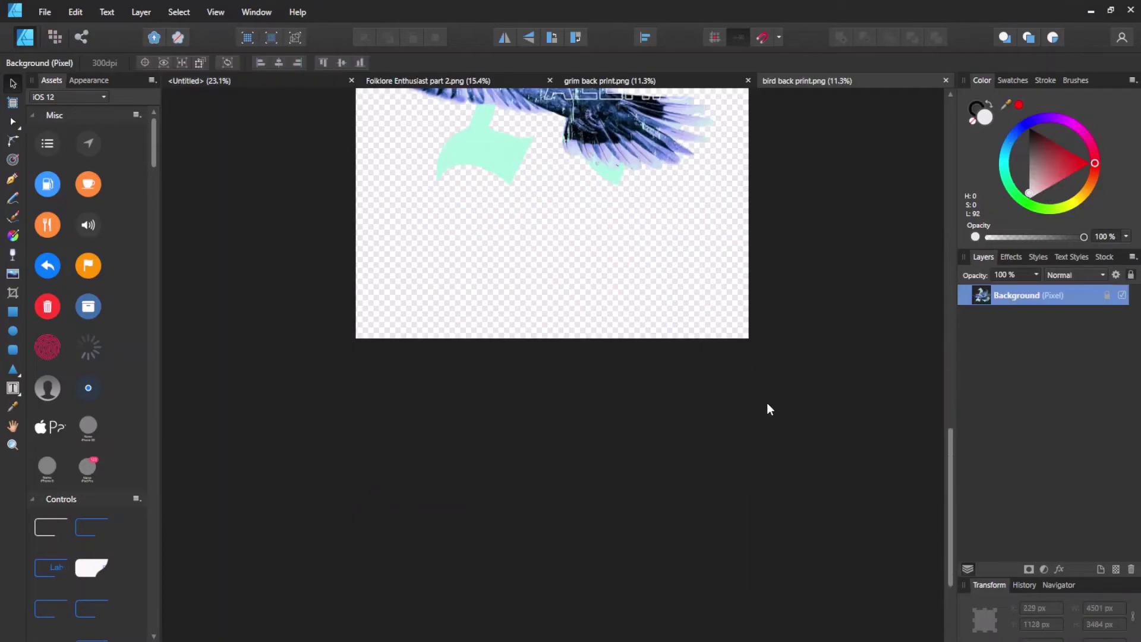
Look over the artwork in the three opened design files.
{"action": "scroll", "coordinate": [764, 412], "scroll_direction": "up", "scroll_amount": 7}
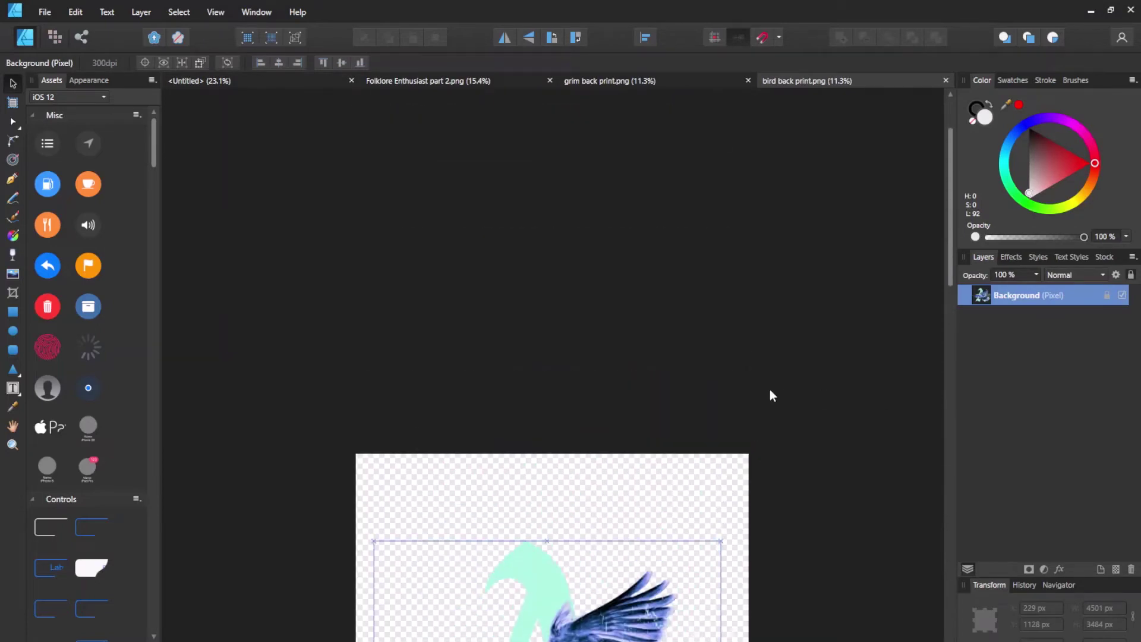
{"action": "scroll", "coordinate": [745, 361], "scroll_direction": "down", "scroll_amount": 3}
{"action": "scroll", "coordinate": [736, 357], "scroll_direction": "down", "scroll_amount": 13}
{"action": "scroll", "coordinate": [642, 331], "scroll_direction": "up", "scroll_amount": 6}
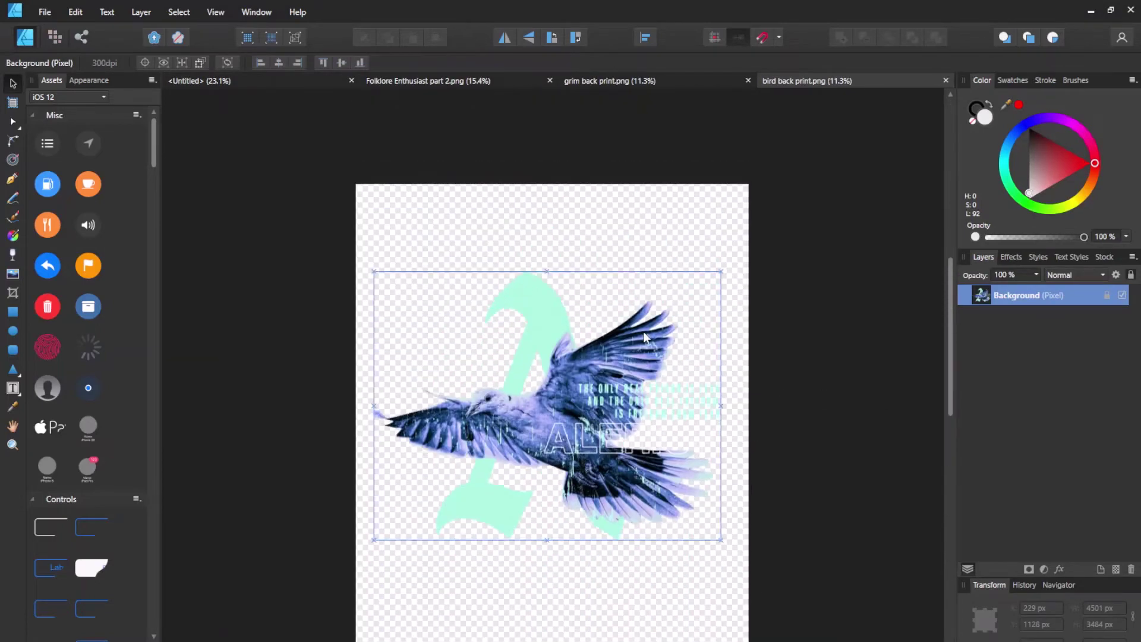
{"action": "scroll", "coordinate": [642, 329], "scroll_direction": "down", "scroll_amount": 1}
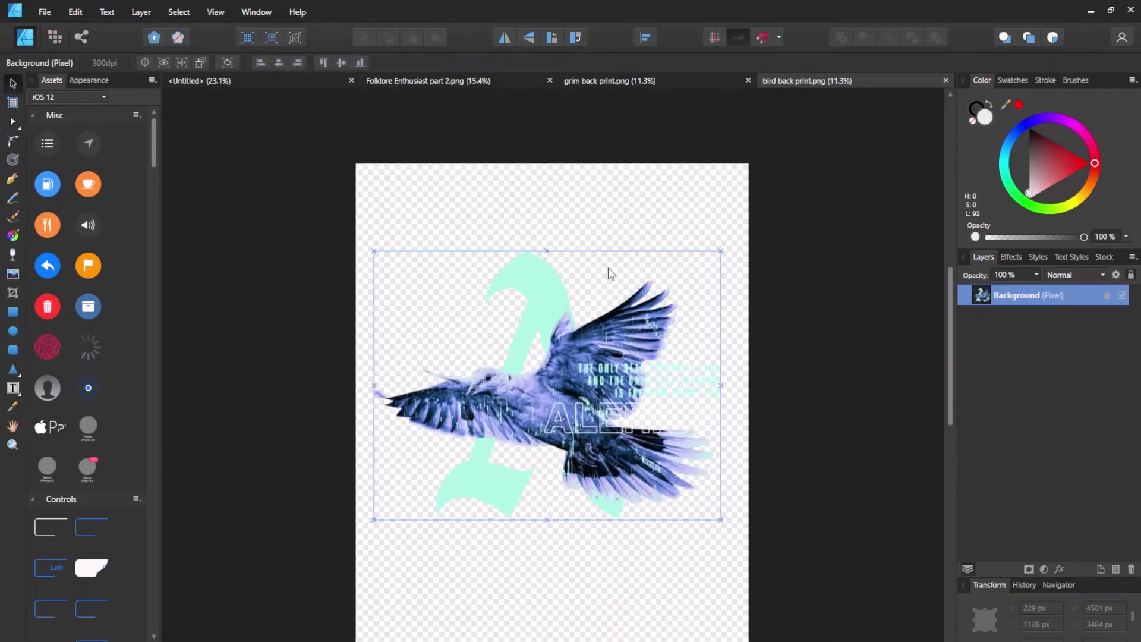
{"action": "left_click", "coordinate": [465, 81]}
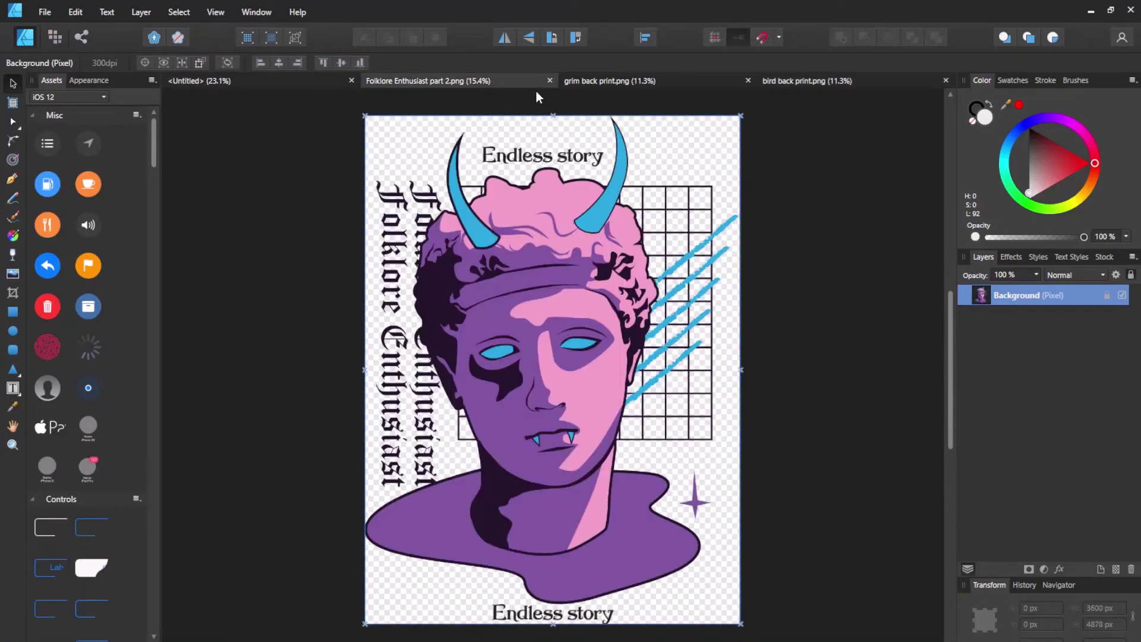
{"action": "left_click", "coordinate": [643, 81]}
Copy the bird artwork from bird back print.png into the untitled 22 × 36 in document.
{"action": "left_click", "coordinate": [814, 81]}
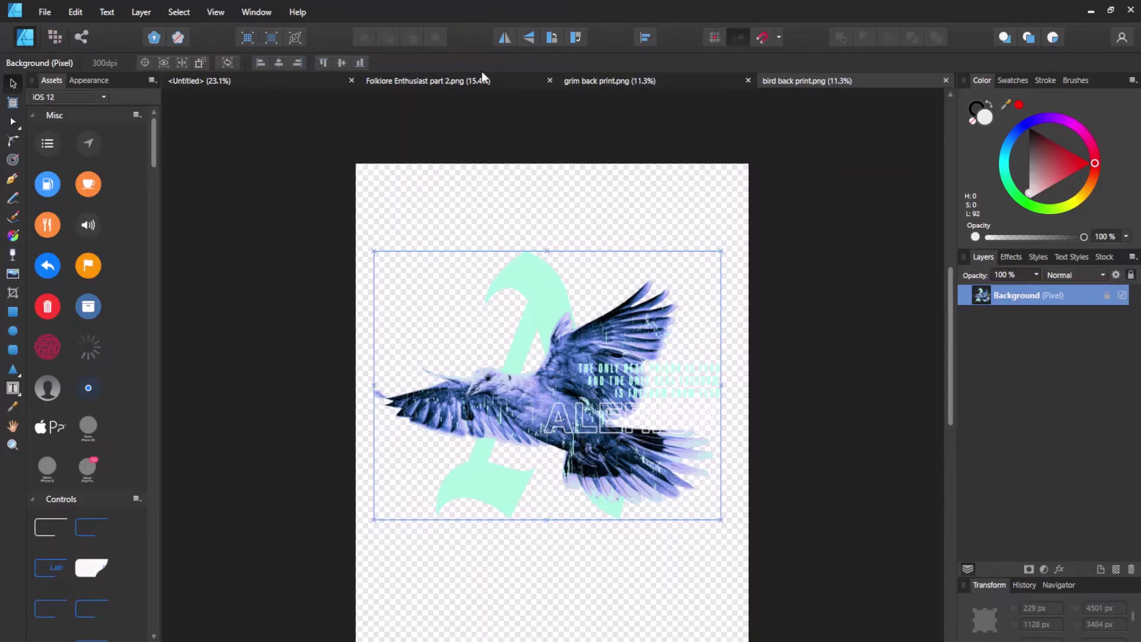
{"action": "left_click", "coordinate": [281, 85]}
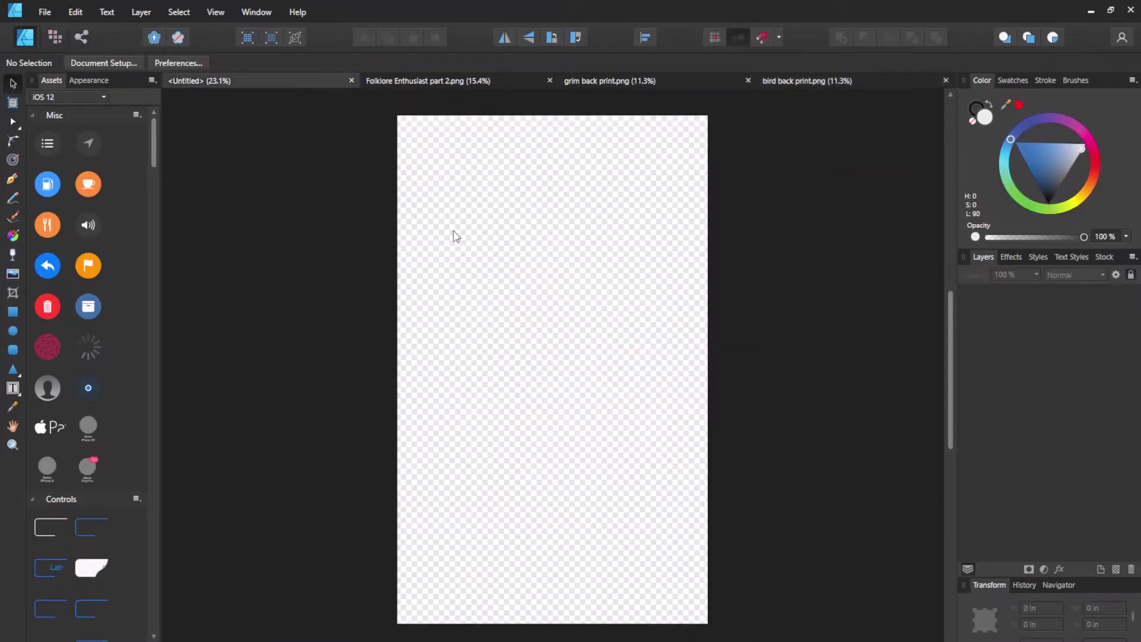
{"action": "key", "text": "ctrl+v"}
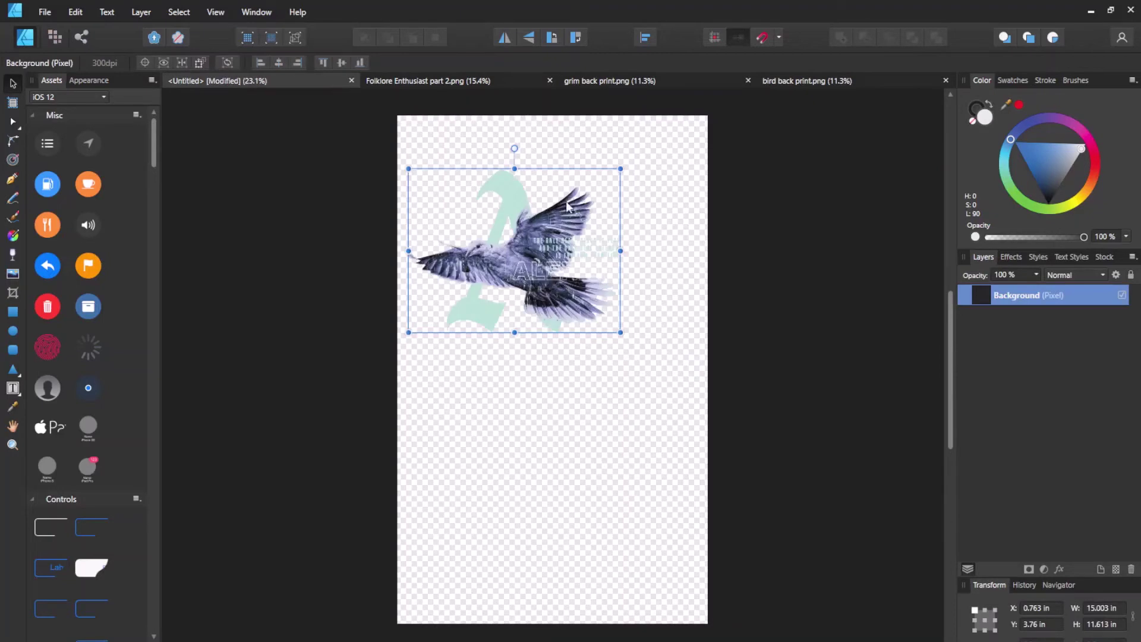
Copy the reaper artwork from grim back print.png into the untitled document and move it directly below the bird.
{"action": "left_click", "coordinate": [629, 84]}
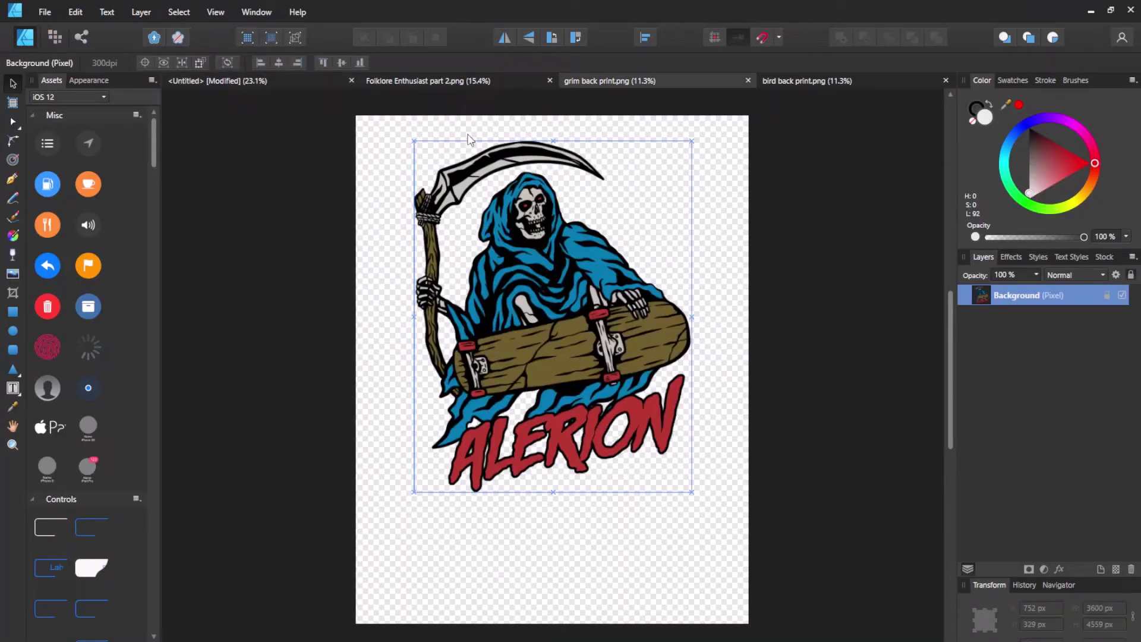
{"action": "left_click", "coordinate": [311, 78]}
{"action": "left_click", "coordinate": [527, 438]}
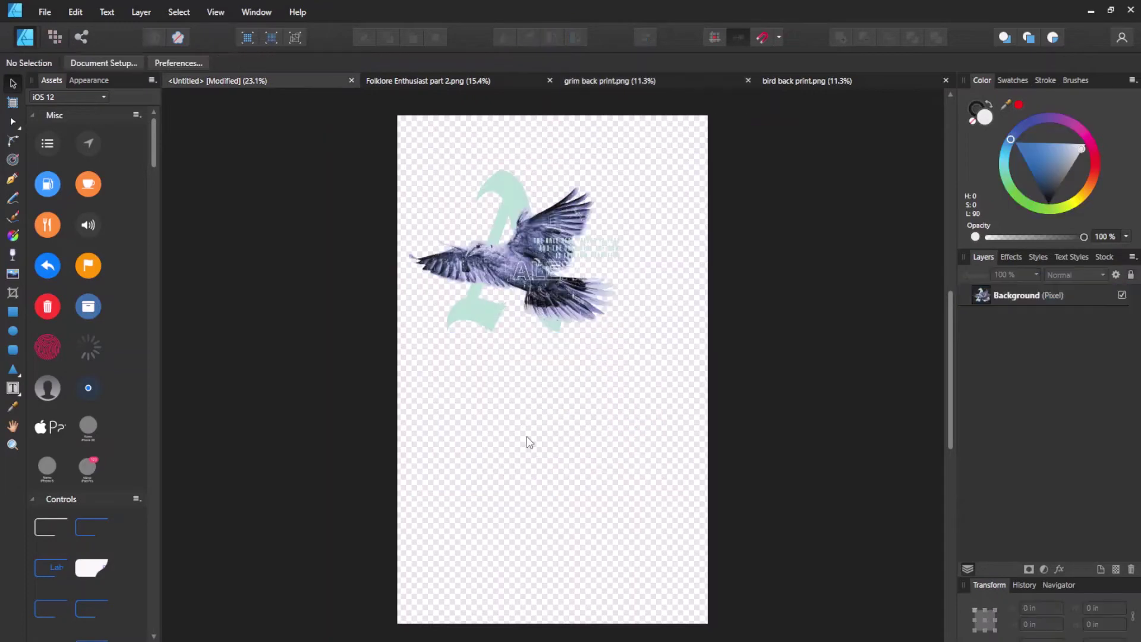
{"action": "key", "text": "ctrl+v"}
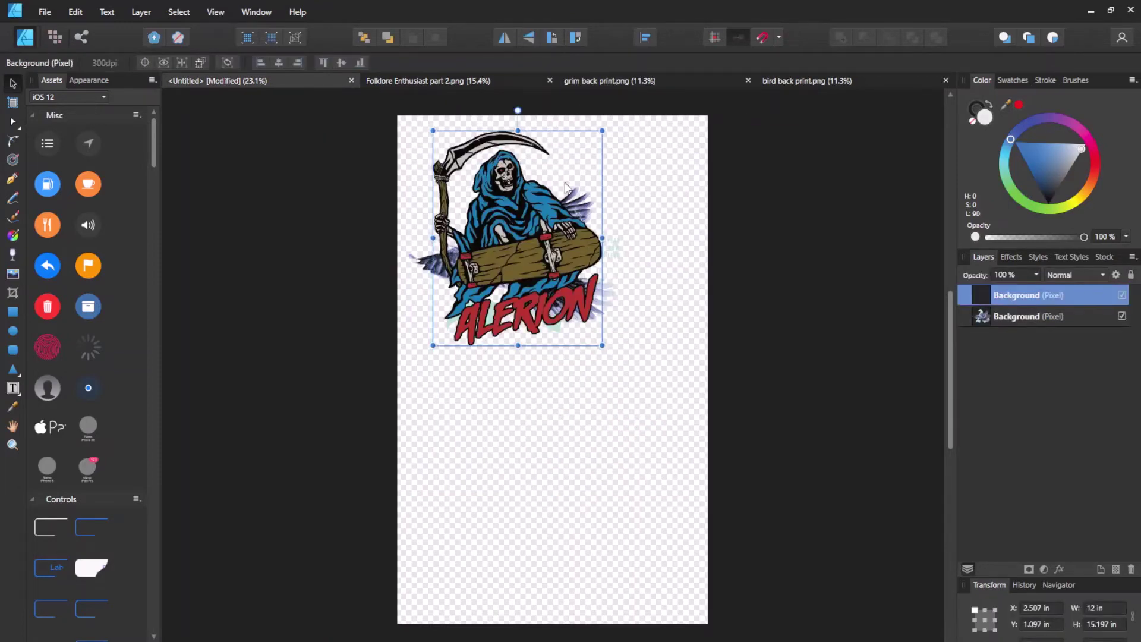
{"action": "scroll", "coordinate": [551, 261], "scroll_direction": "up", "scroll_amount": 4}
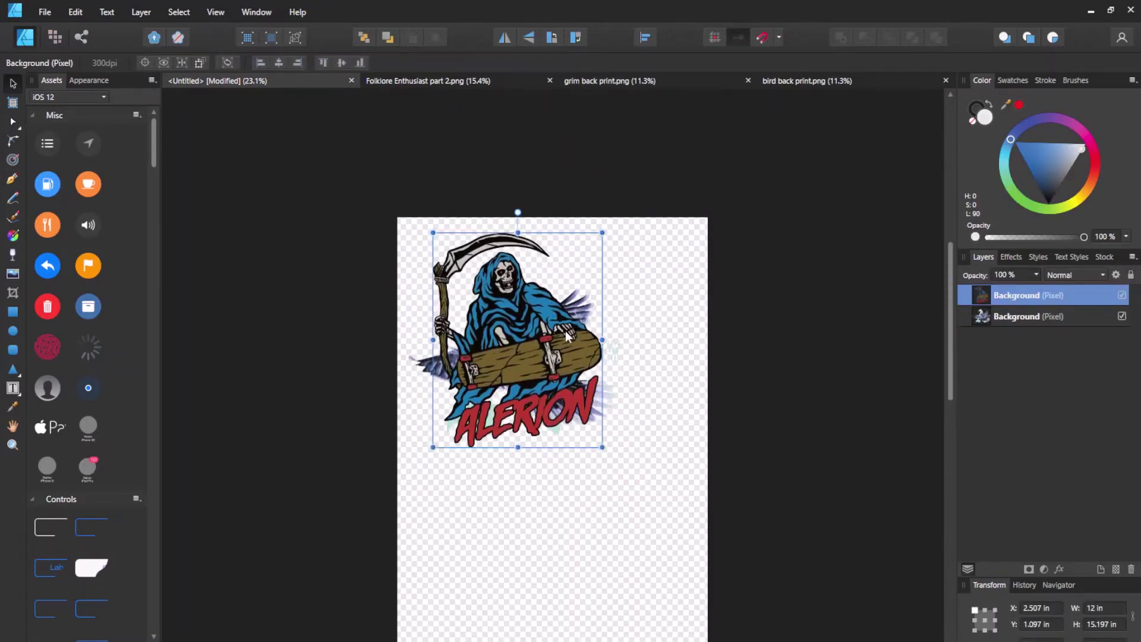
{"action": "left_click_drag", "start_coordinate": [537, 342], "coordinate": [523, 531]}
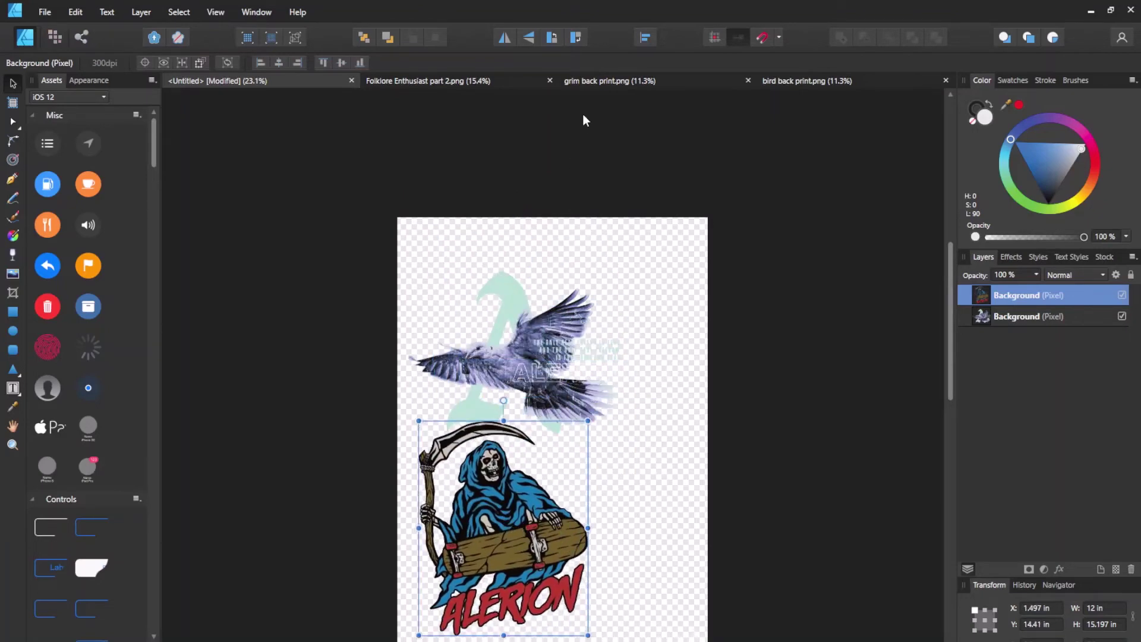
Copy the statue head artwork from Folklore Enthusiast part 2.png into the untitled document.
{"action": "left_click", "coordinate": [514, 82]}
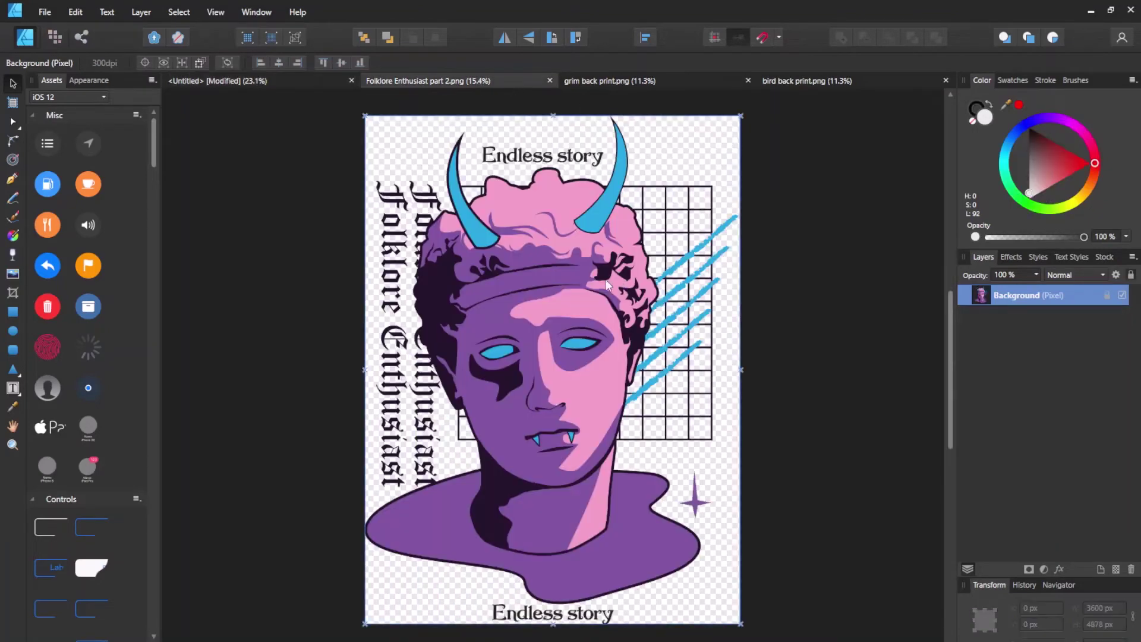
{"action": "left_click", "coordinate": [319, 88]}
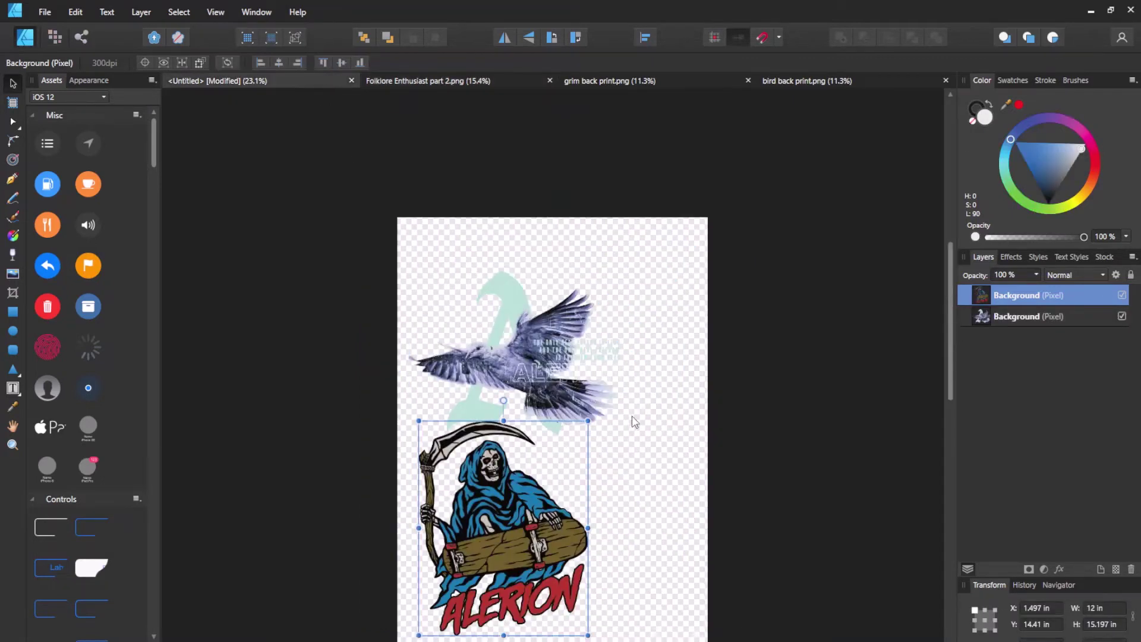
{"action": "key", "text": "ctrl+v"}
{"action": "scroll", "coordinate": [627, 295], "scroll_direction": "down", "scroll_amount": 3}
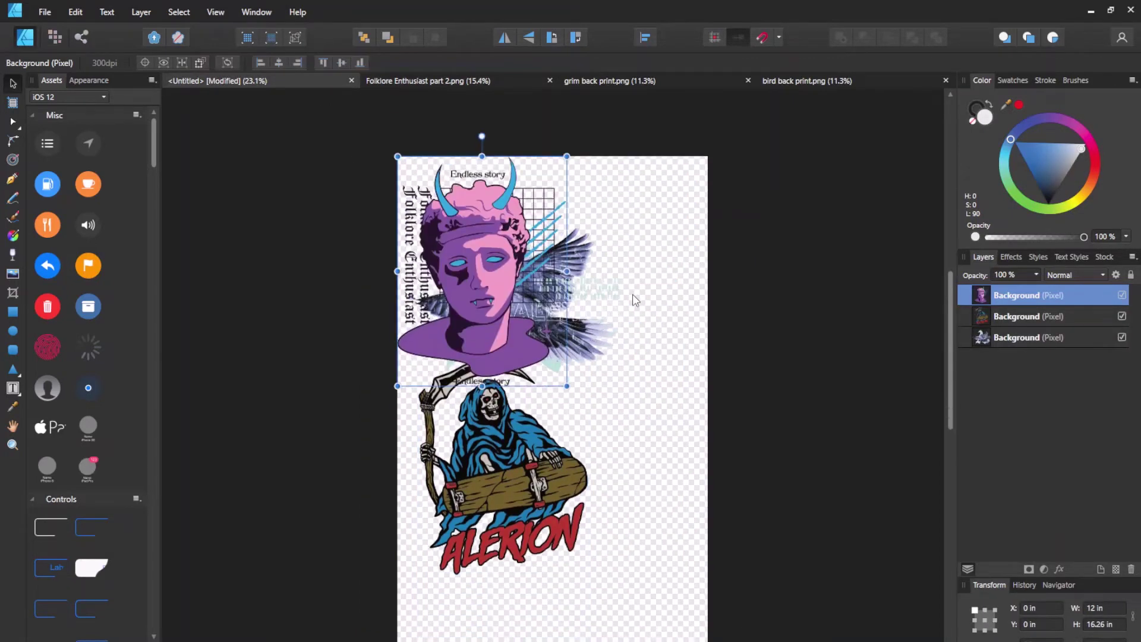
{"action": "scroll", "coordinate": [616, 307], "scroll_direction": "down", "scroll_amount": 2}
{"action": "scroll", "coordinate": [612, 308], "scroll_direction": "up", "scroll_amount": 1}
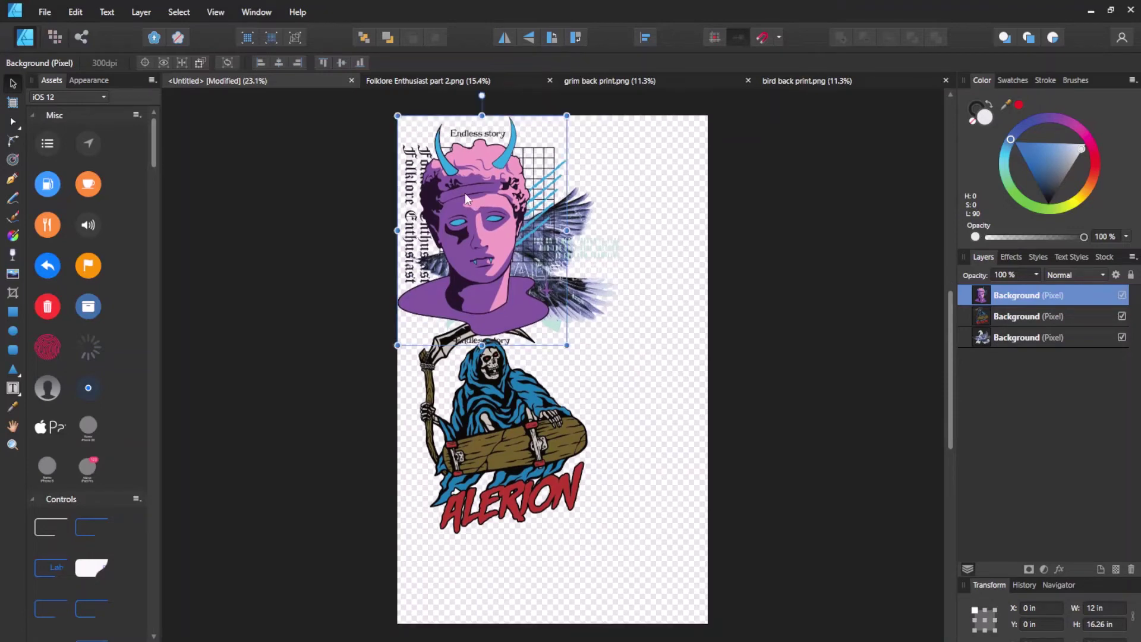
Separate the overlapping artworks: reaper at the page's lower-left corner, statue head beside it at the right edge, bird near the top.
{"action": "left_click", "coordinate": [514, 454]}
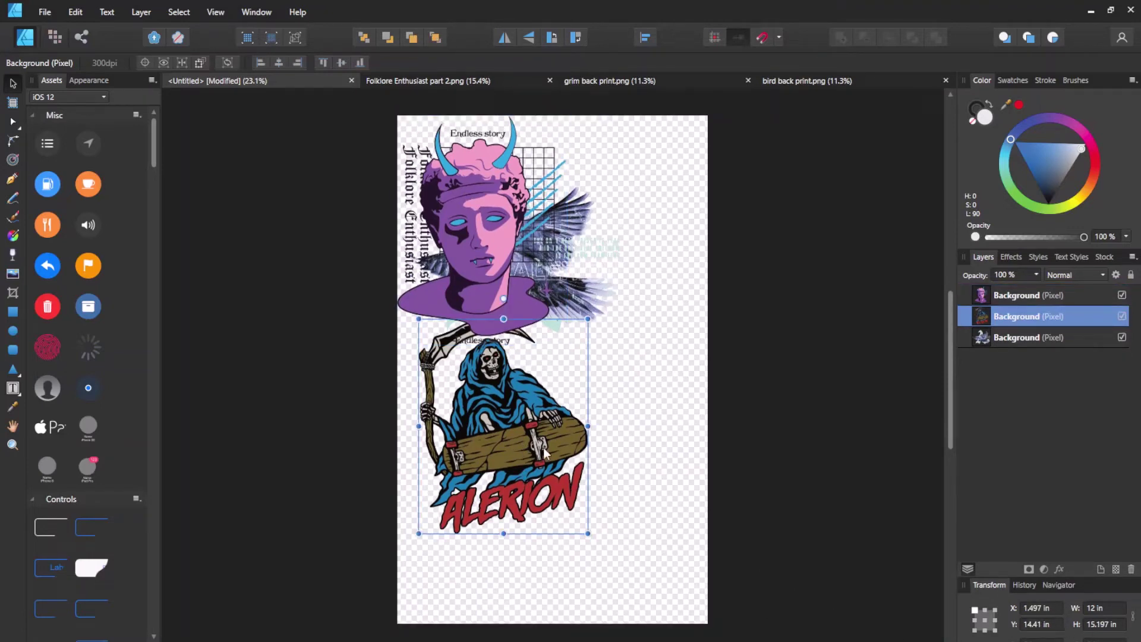
{"action": "left_click_drag", "start_coordinate": [528, 442], "coordinate": [511, 523]}
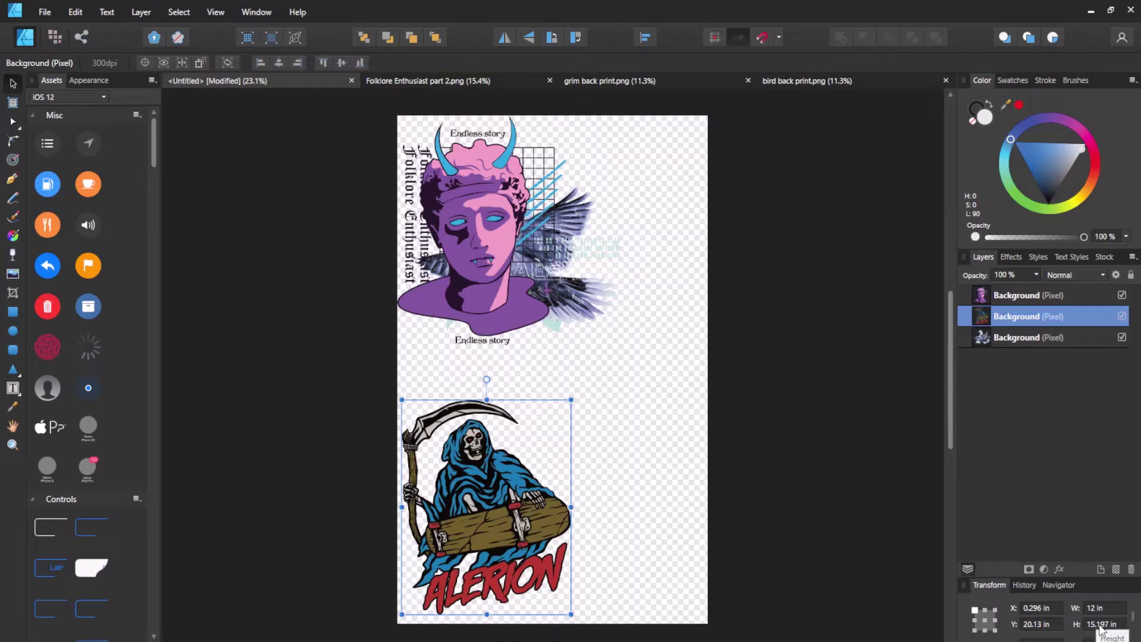
{"action": "left_click_drag", "start_coordinate": [463, 225], "coordinate": [623, 492]}
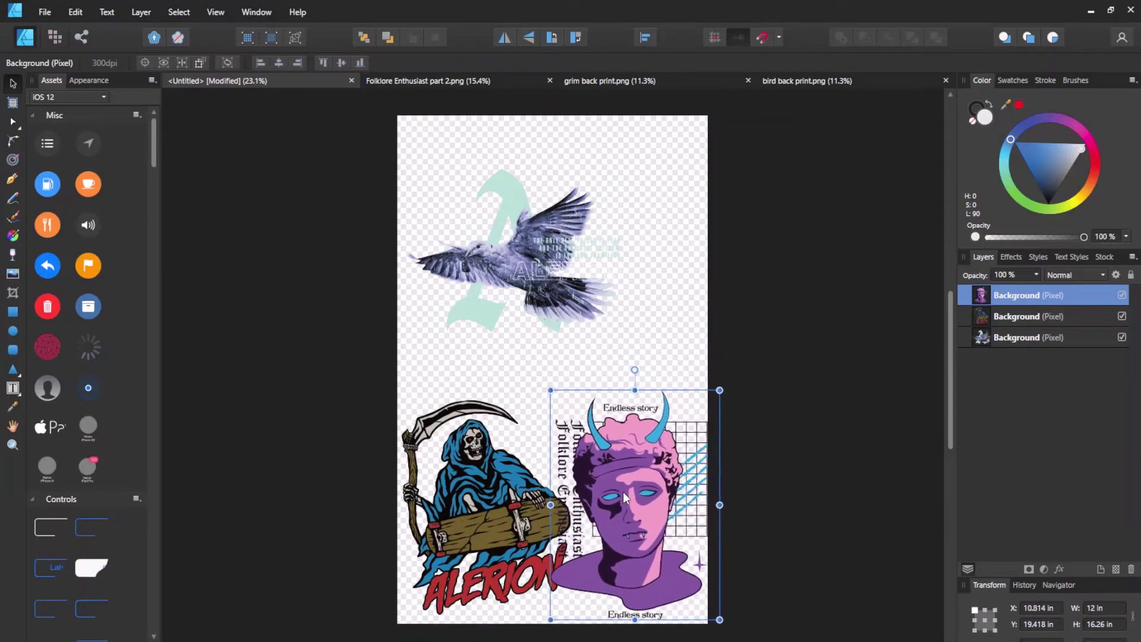
{"action": "left_click_drag", "start_coordinate": [469, 477], "coordinate": [466, 477]}
{"action": "left_click_drag", "start_coordinate": [640, 456], "coordinate": [626, 372]}
{"action": "left_click_drag", "start_coordinate": [538, 244], "coordinate": [546, 211]}
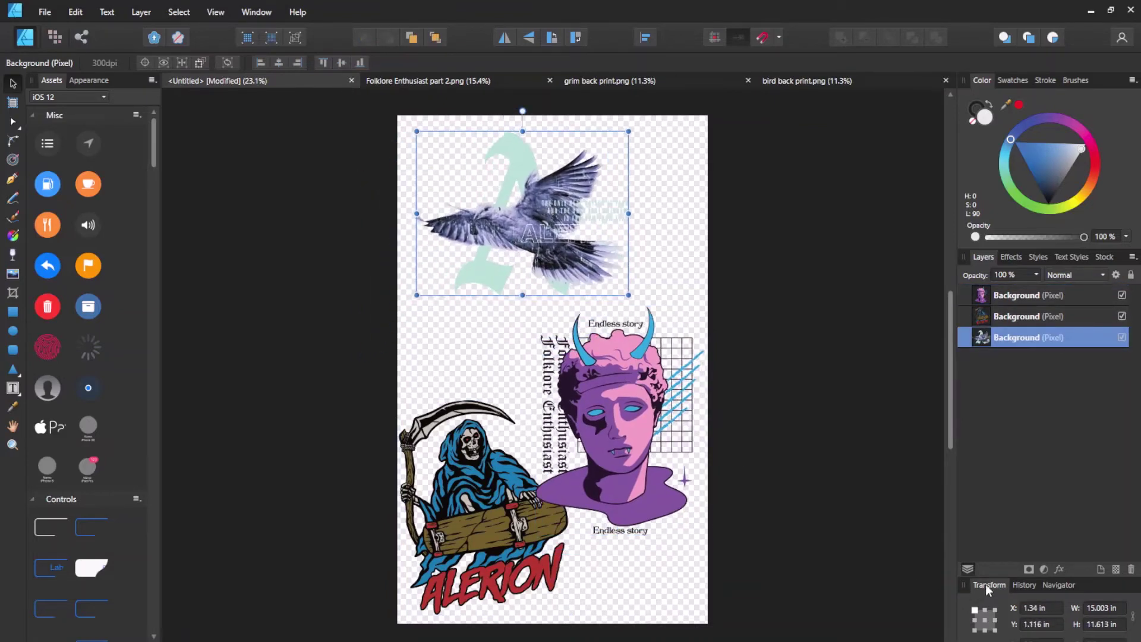
{"action": "left_click", "coordinate": [1098, 608]}
{"action": "type", "text": "10"}
{"action": "key", "text": "Return"}
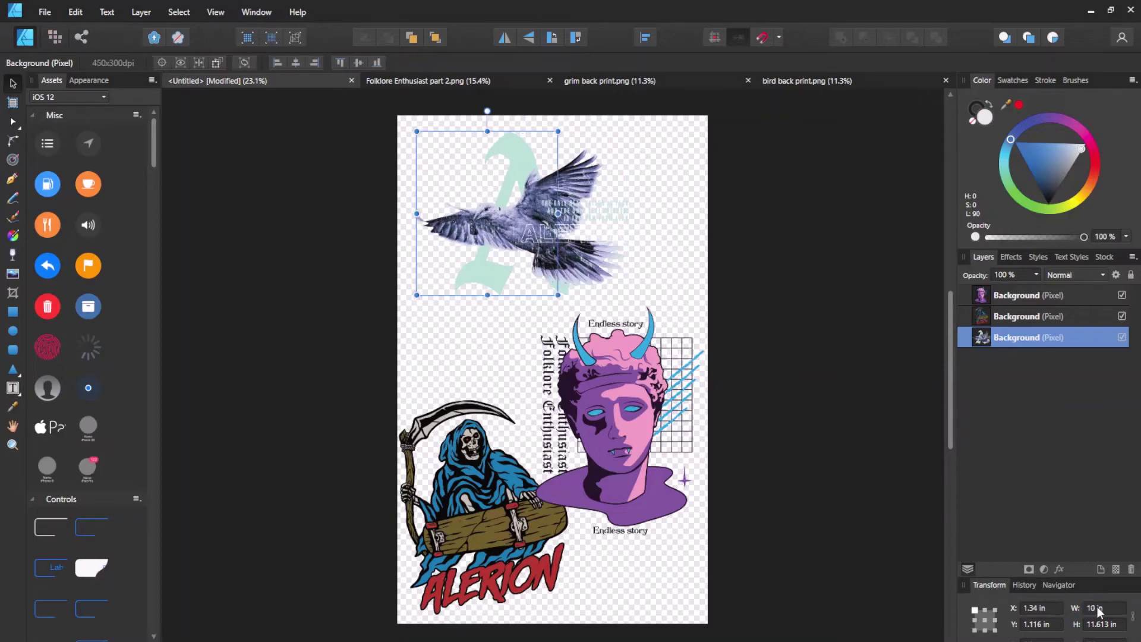
{"action": "left_click", "coordinate": [651, 405]}
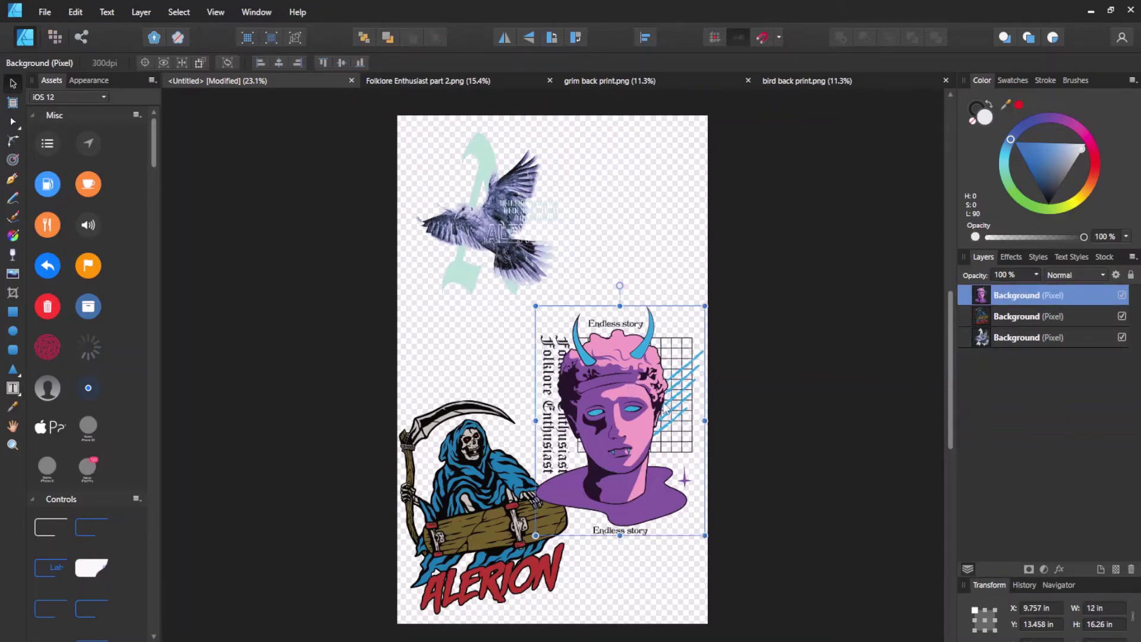
{"action": "left_click", "coordinate": [514, 228]}
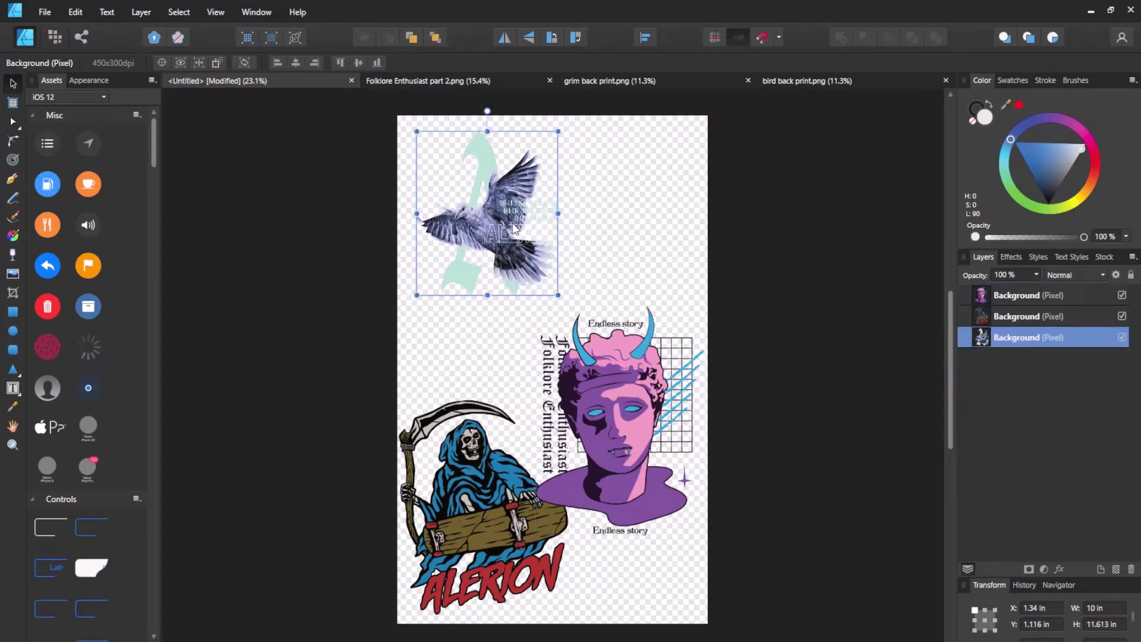
{"action": "left_click", "coordinate": [1095, 608]}
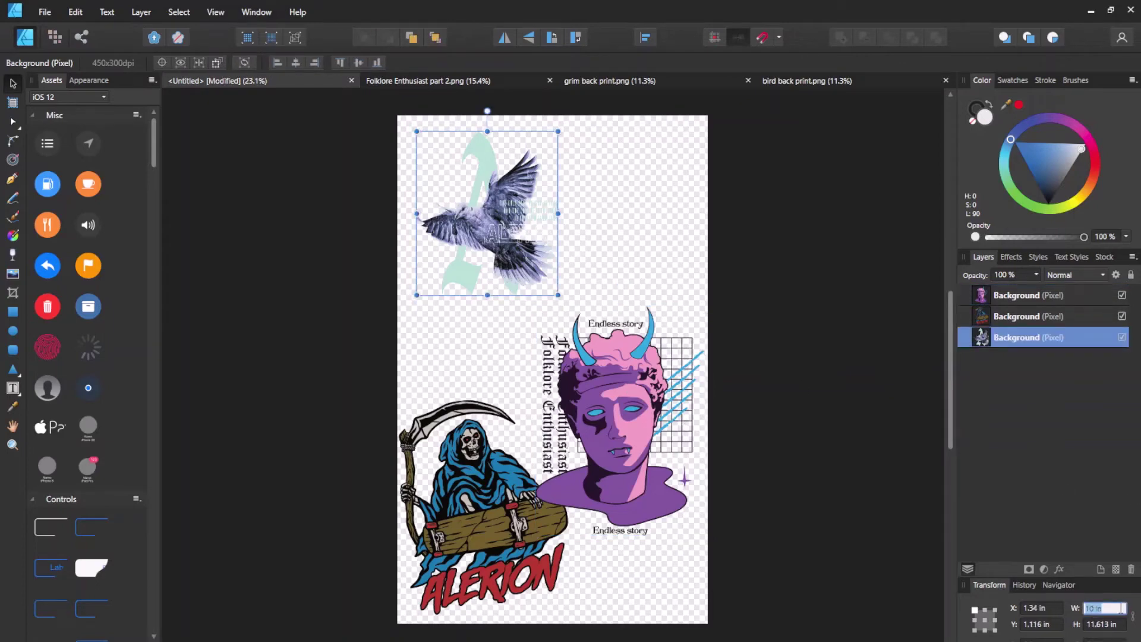
{"action": "left_click", "coordinate": [608, 247]}
{"action": "left_click", "coordinate": [531, 229]}
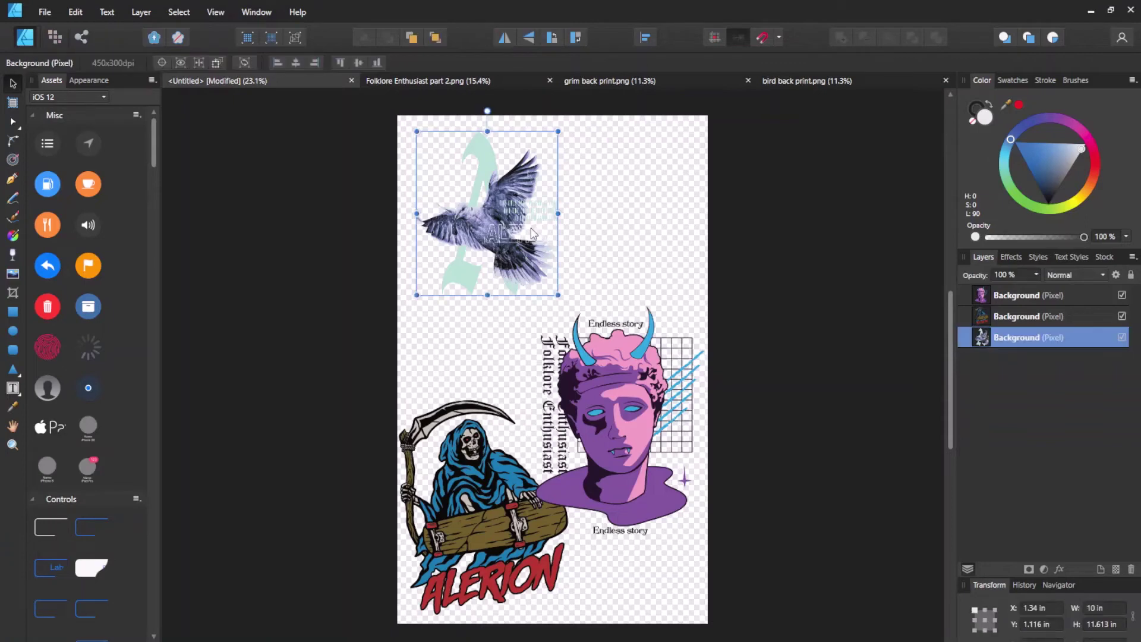
{"action": "left_click", "coordinate": [608, 314]}
{"action": "key", "text": "ctrl+z"}
{"action": "key", "text": "ctrl+z"}
{"action": "left_click", "coordinate": [830, 406]}
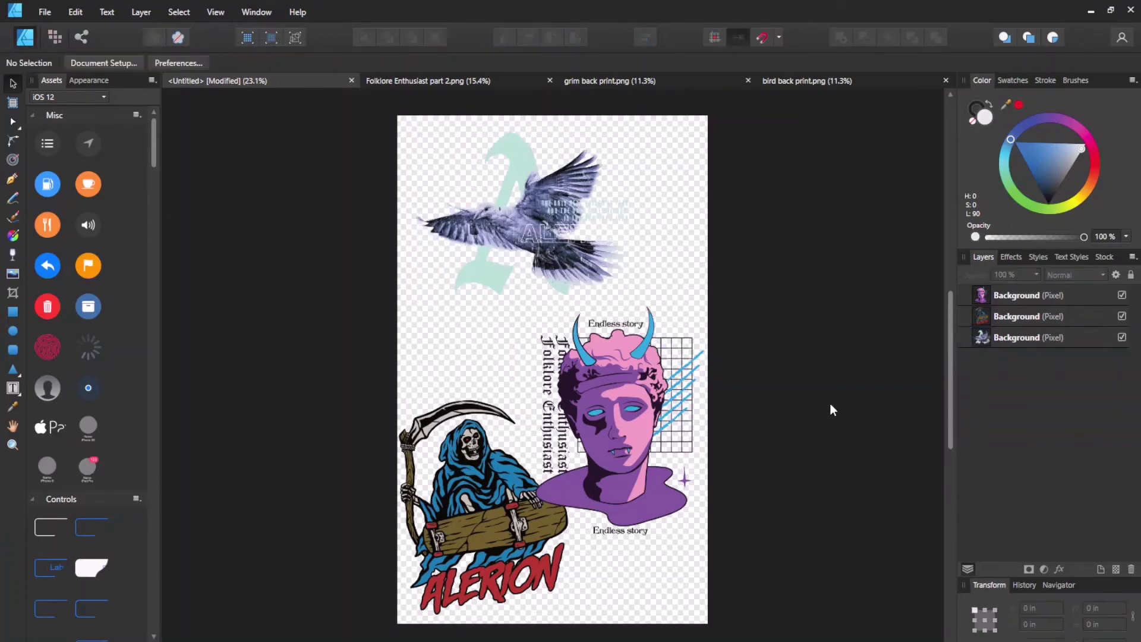
Lock the bird artwork's proportions, set its width to 10 in and move it into the page's upper-left corner.
{"action": "left_click", "coordinate": [553, 226]}
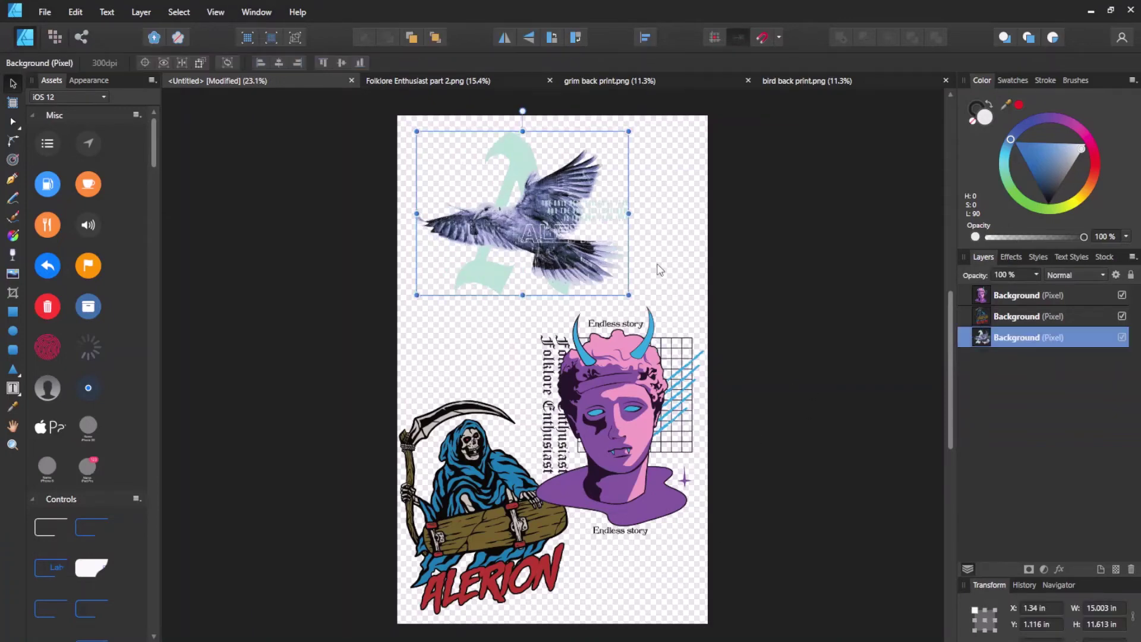
{"action": "left_click", "coordinate": [1134, 618]}
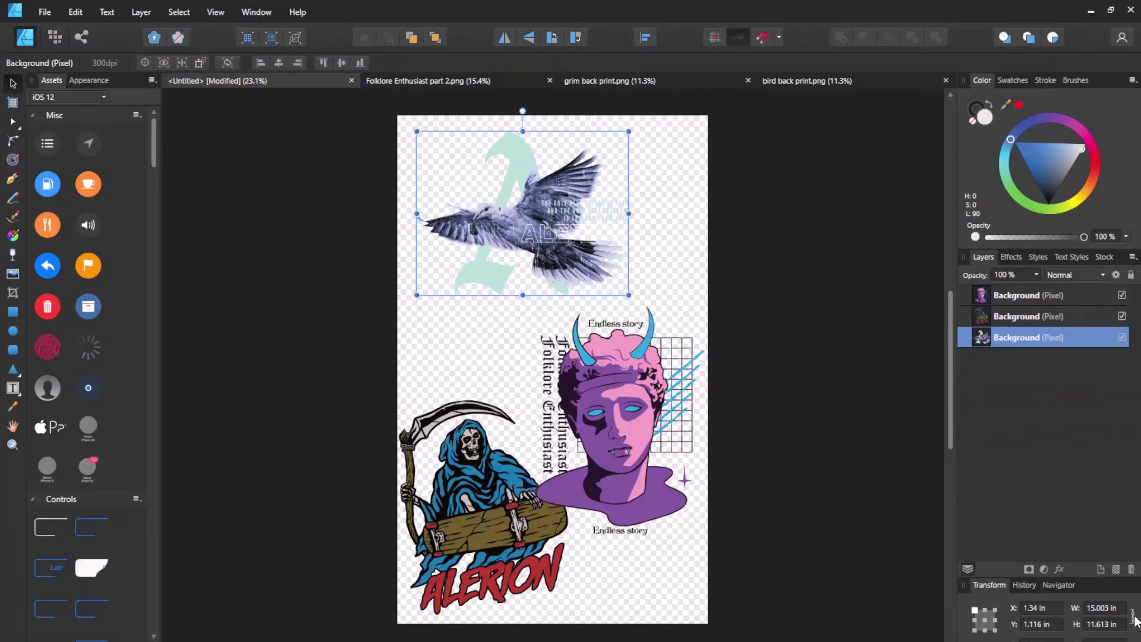
{"action": "left_click", "coordinate": [1104, 607]}
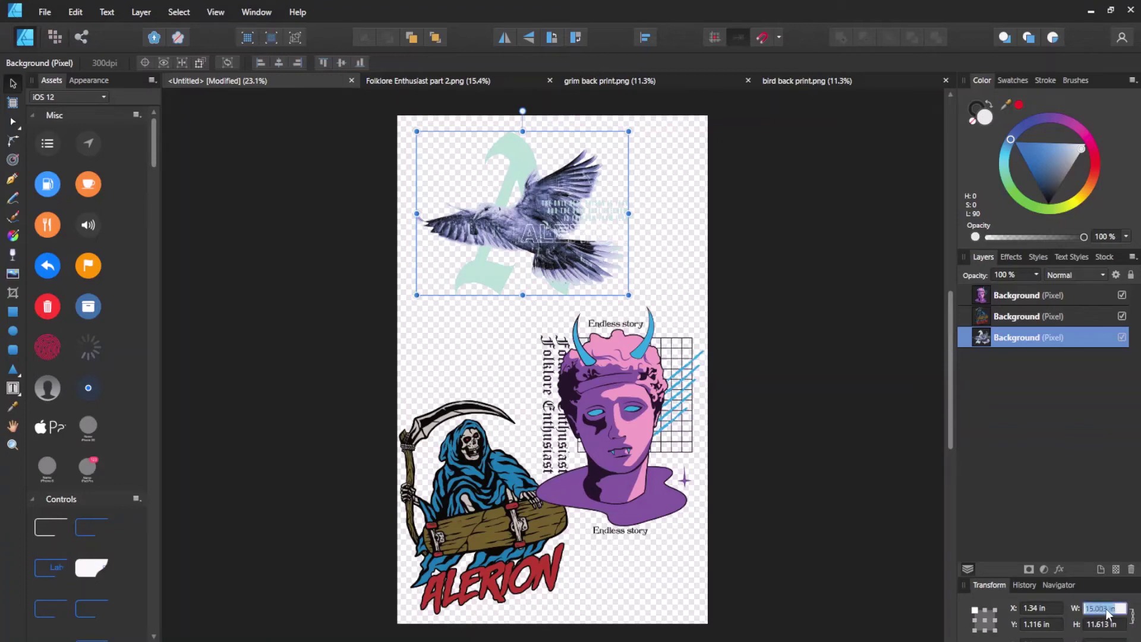
{"action": "type", "text": "10"}
{"action": "key", "text": "Return"}
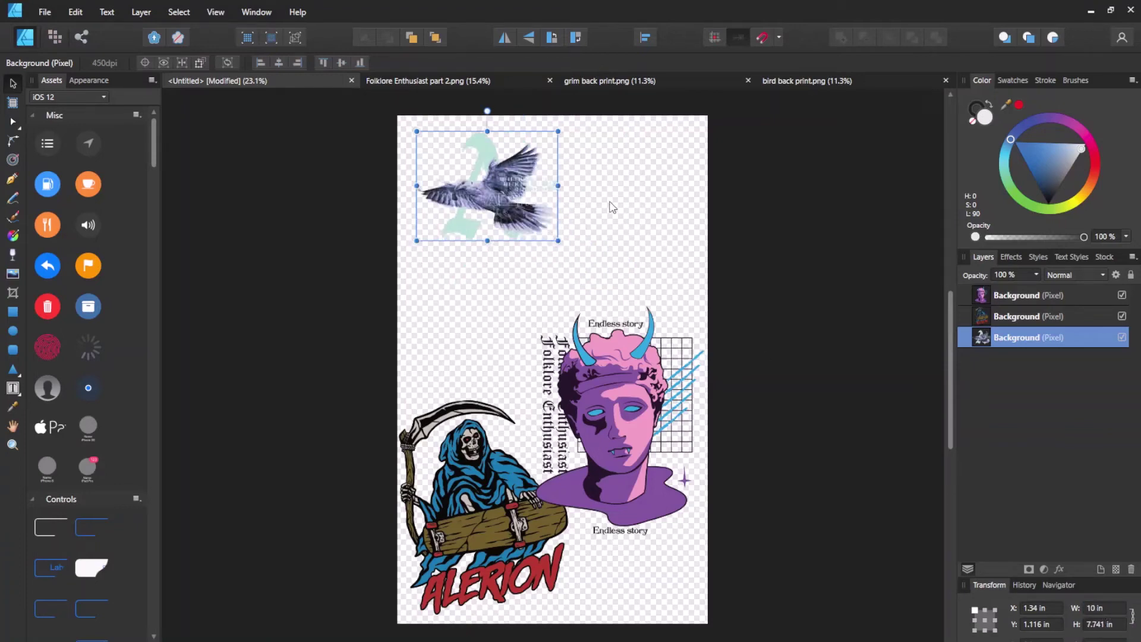
{"action": "left_click", "coordinate": [565, 179]}
{"action": "left_click", "coordinate": [493, 177]}
{"action": "left_click_drag", "start_coordinate": [501, 178], "coordinate": [483, 171]}
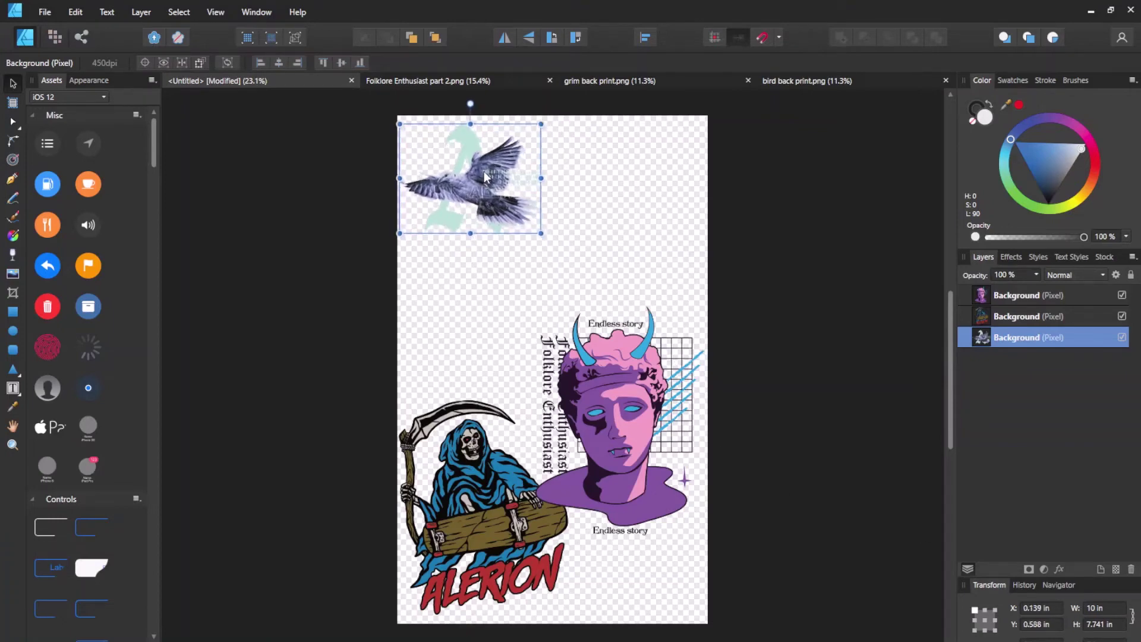
Set the statue head's width to 10 in with locked proportions and move it to the page's lower-right corner.
{"action": "left_click", "coordinate": [652, 416]}
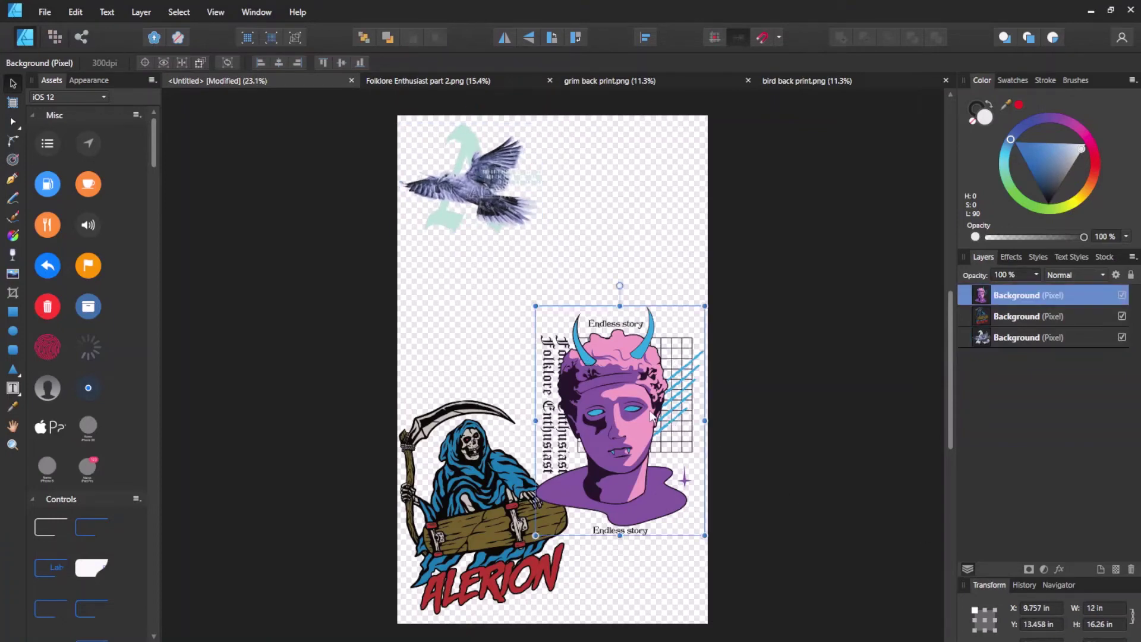
{"action": "left_click", "coordinate": [1096, 610]}
{"action": "type", "text": "10"}
{"action": "key", "text": "Return"}
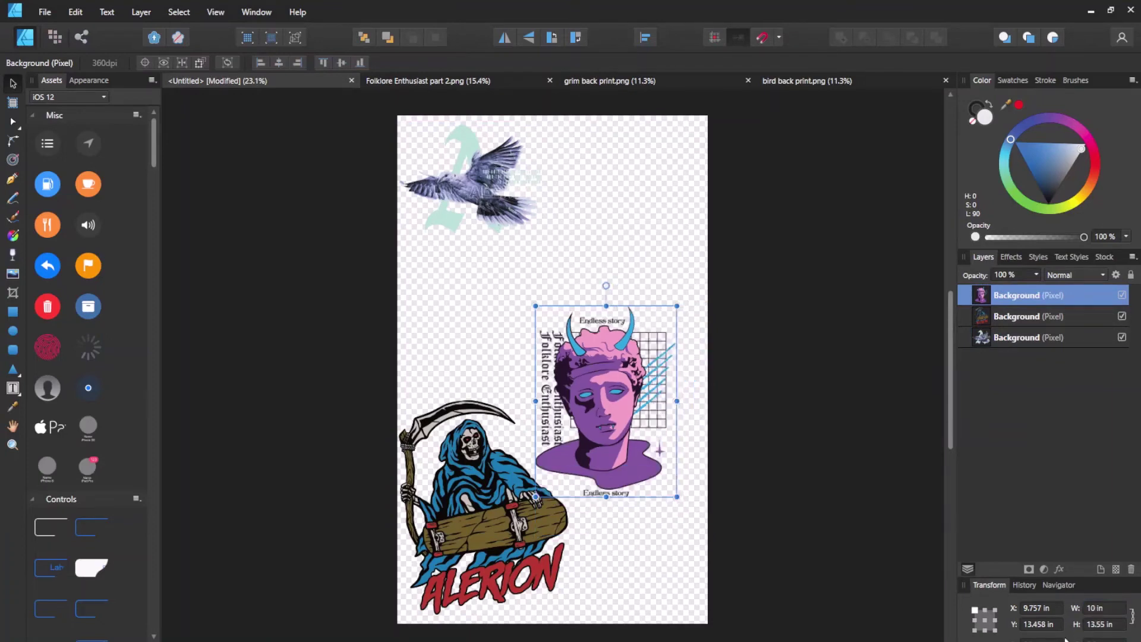
{"action": "left_click", "coordinate": [730, 444]}
{"action": "left_click_drag", "start_coordinate": [612, 395], "coordinate": [652, 501]}
{"action": "left_click", "coordinate": [812, 439]}
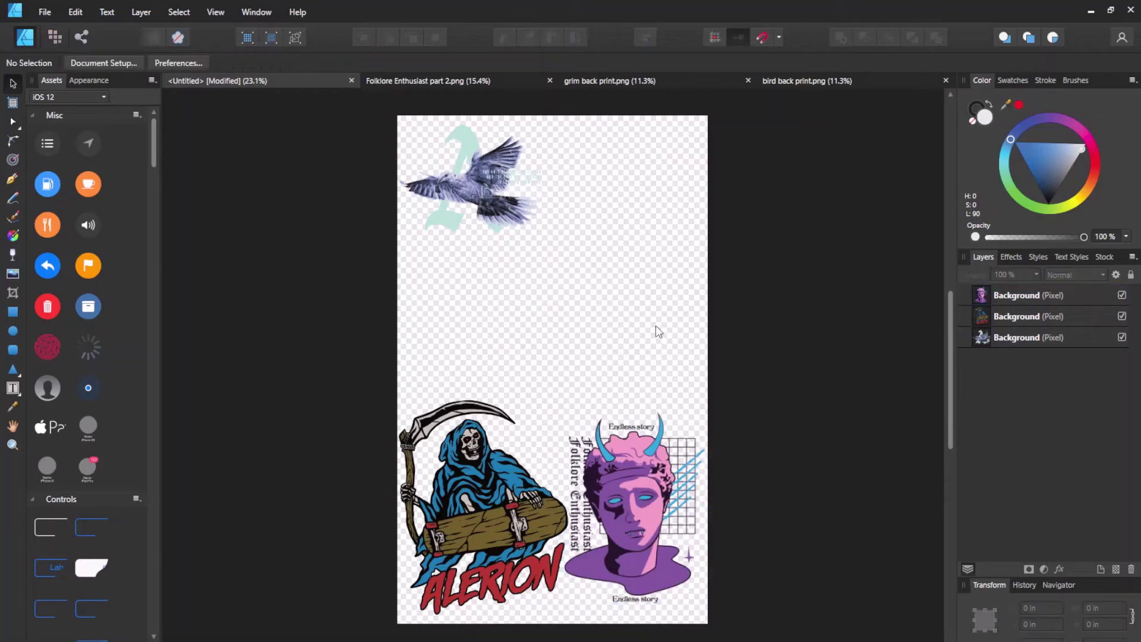
Set the reaper artwork's width to 11 in proportionally and shift it slightly inward in the page's lower-left corner.
{"action": "left_click", "coordinate": [488, 470]}
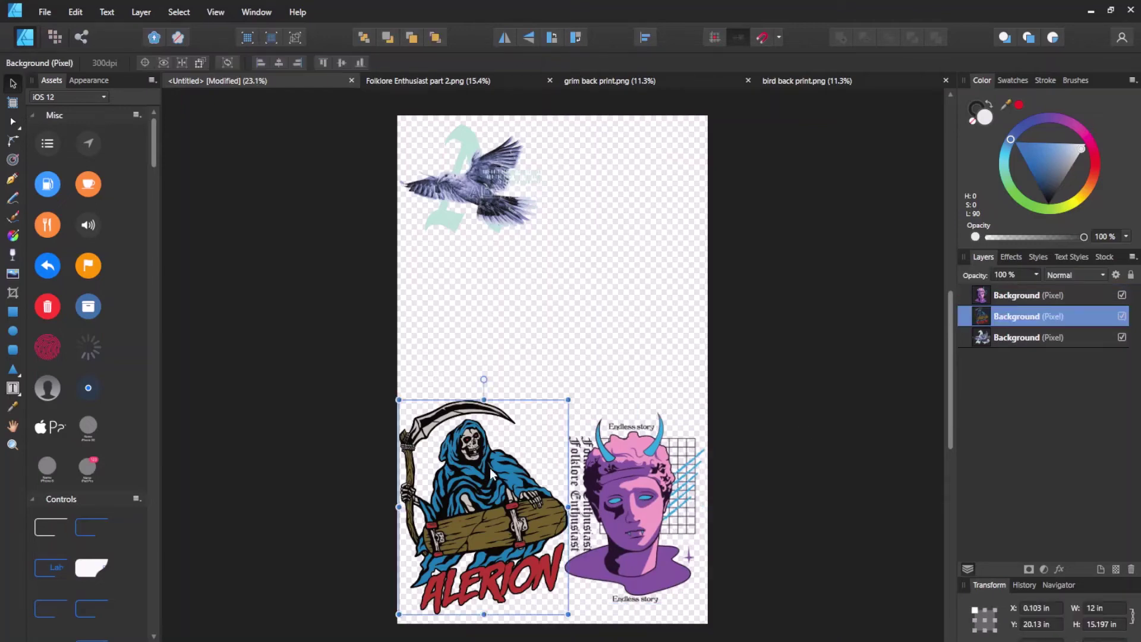
{"action": "left_click", "coordinate": [1090, 607]}
{"action": "type", "text": "11"}
{"action": "key", "text": "Return"}
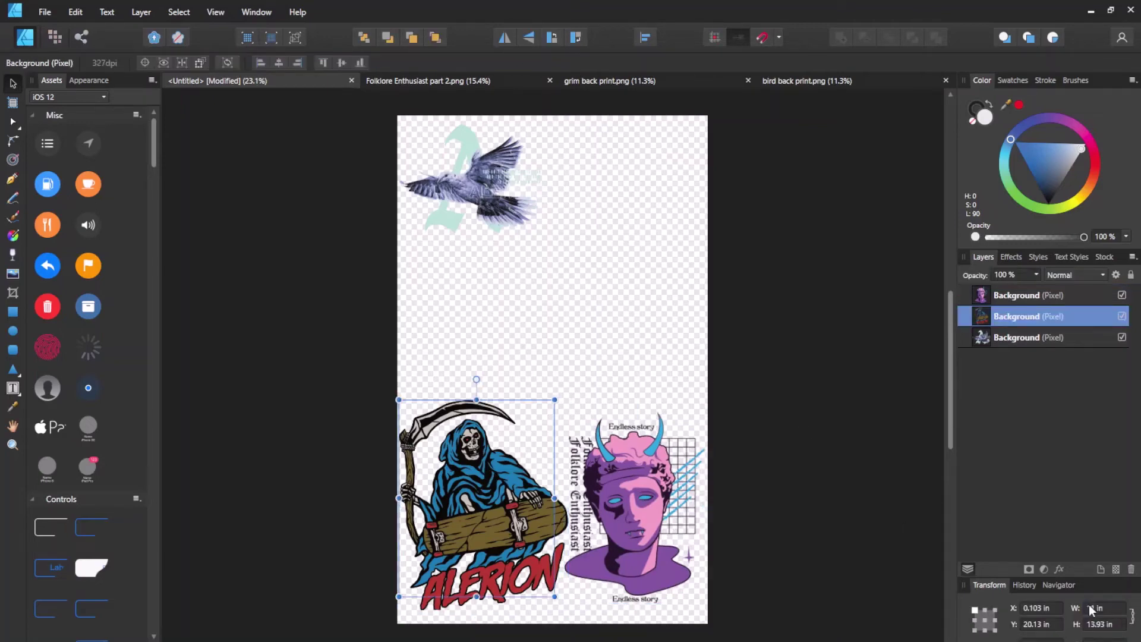
{"action": "left_click", "coordinate": [832, 451]}
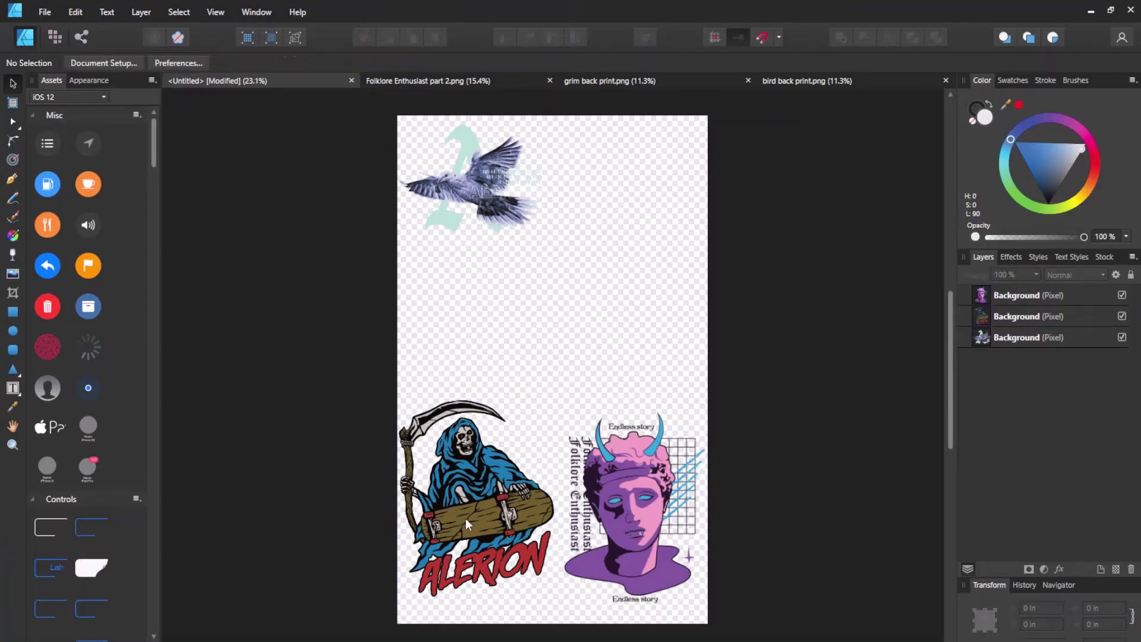
{"action": "left_click_drag", "start_coordinate": [466, 518], "coordinate": [471, 526]}
Duplicate the bird artwork and place the copy level beside the original along the page's top edge.
{"action": "left_click", "coordinate": [648, 481]}
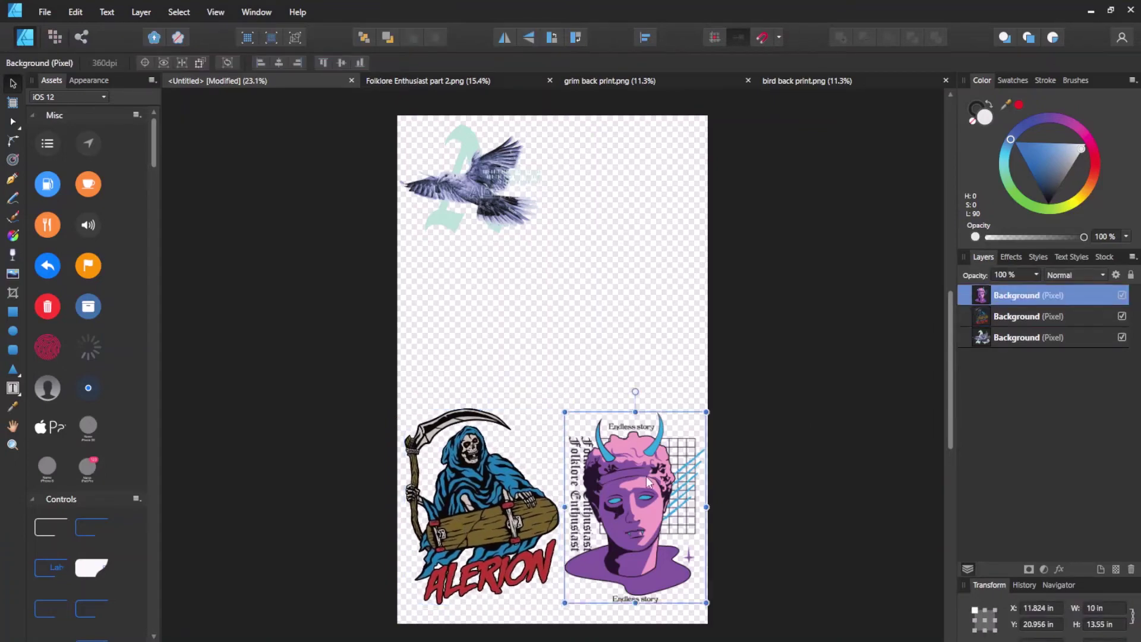
{"action": "left_click", "coordinate": [571, 164]}
{"action": "left_click", "coordinate": [504, 176]}
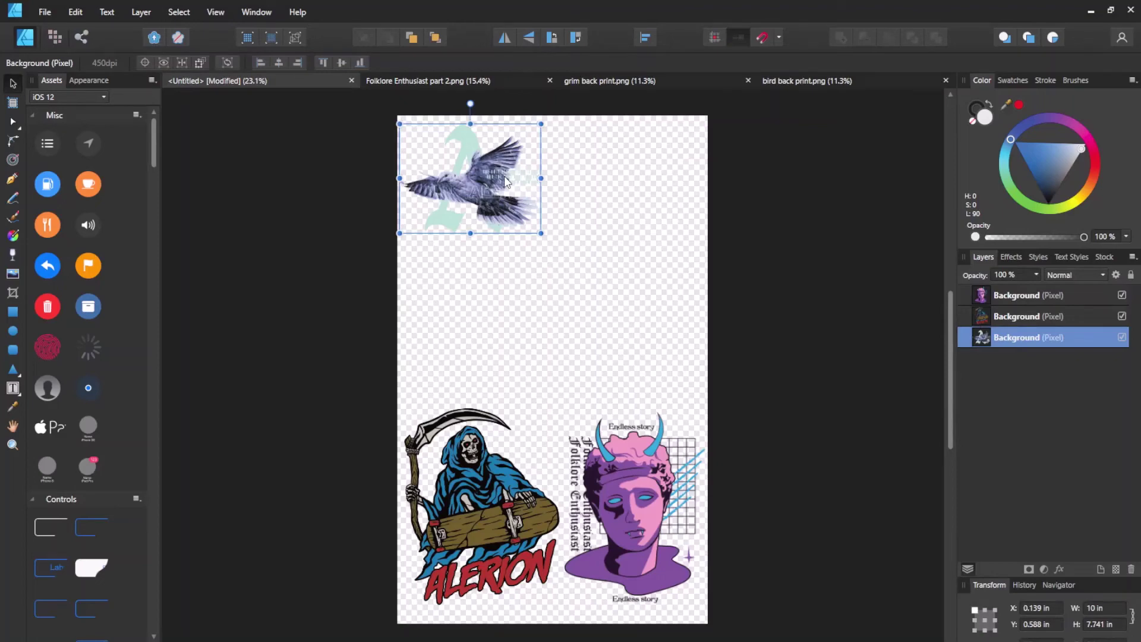
{"action": "left_click_drag", "start_coordinate": [503, 182], "coordinate": [653, 177]}
Duplicate the reaper and the statue head, placing each copy above its original and below the birds.
{"action": "left_click", "coordinate": [478, 469]}
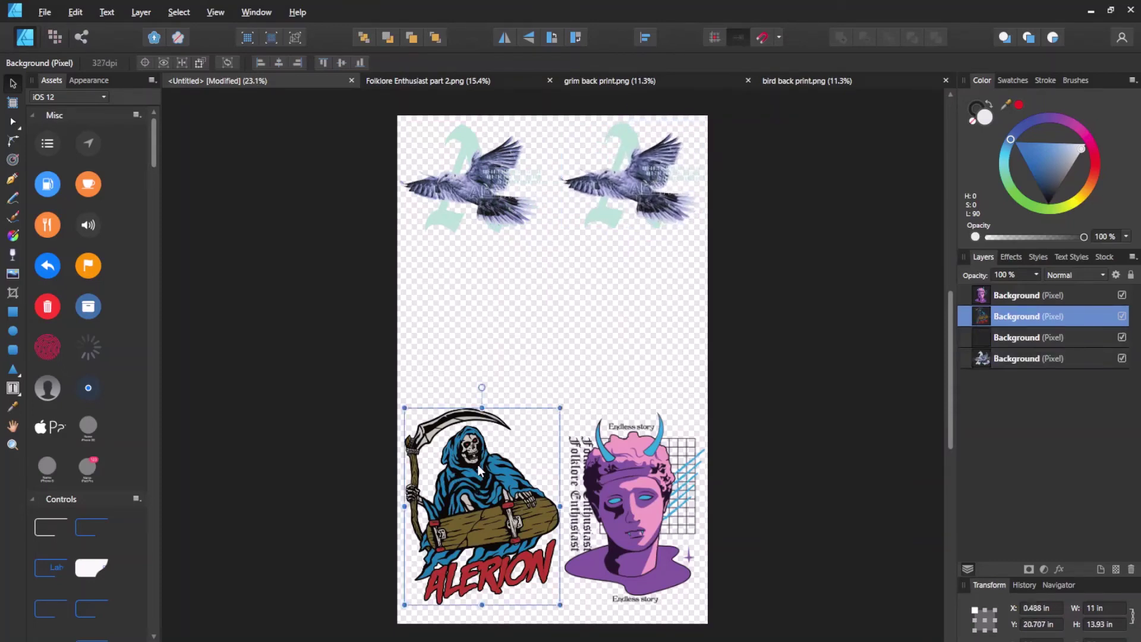
{"action": "left_click_drag", "start_coordinate": [477, 467], "coordinate": [464, 278]}
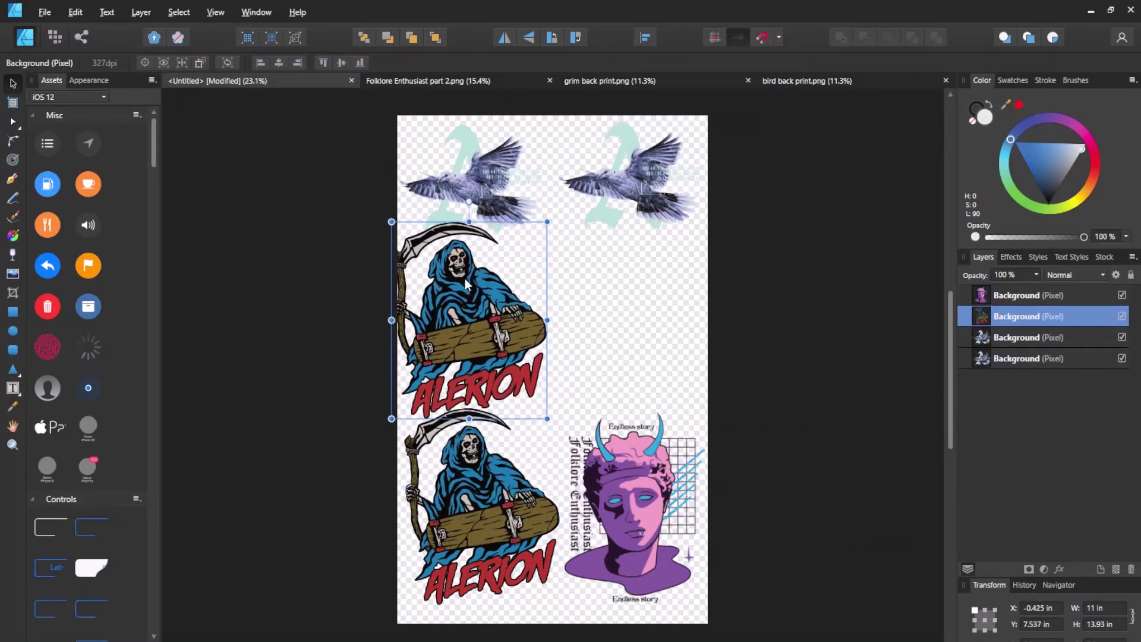
{"action": "left_click", "coordinate": [632, 488]}
{"action": "left_click_drag", "start_coordinate": [632, 487], "coordinate": [627, 304]}
{"action": "left_click_drag", "start_coordinate": [469, 329], "coordinate": [481, 339]}
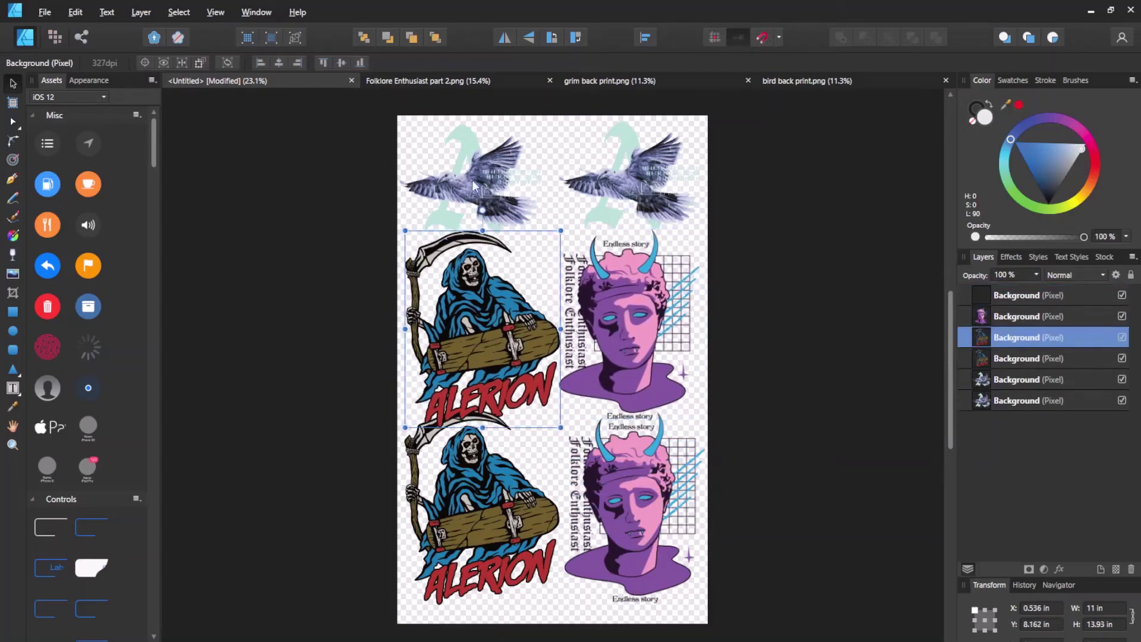
Adjust the spacing by moving the left bird up and the lower reaper and lower statue head slightly down.
{"action": "left_click", "coordinate": [475, 163]}
{"action": "left_click_drag", "start_coordinate": [475, 163], "coordinate": [478, 156]}
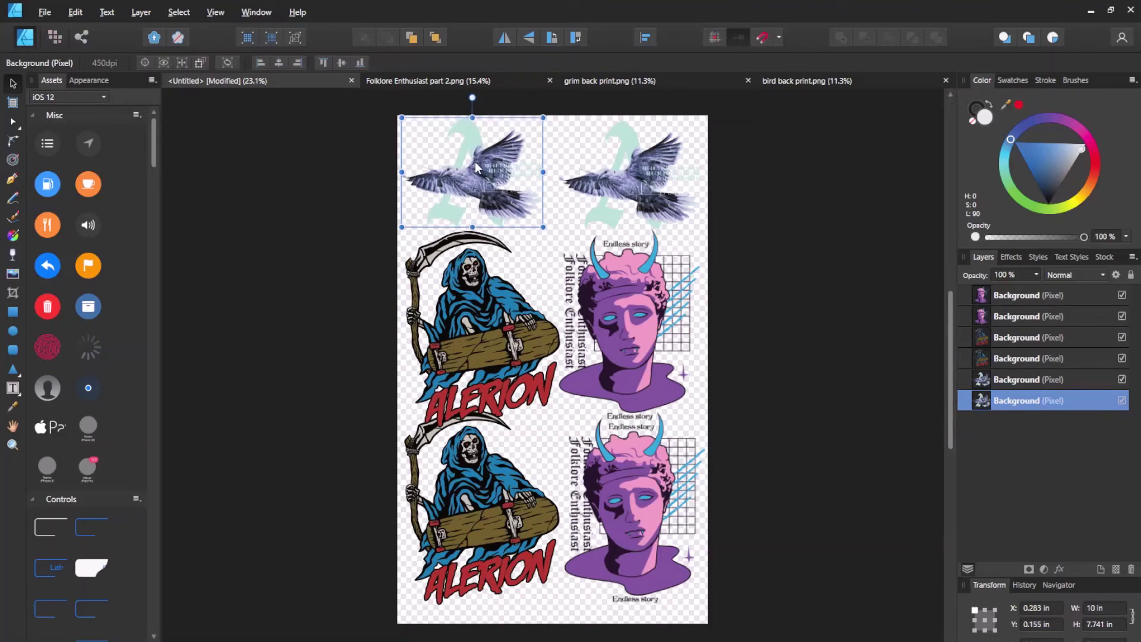
{"action": "left_click", "coordinate": [458, 275]}
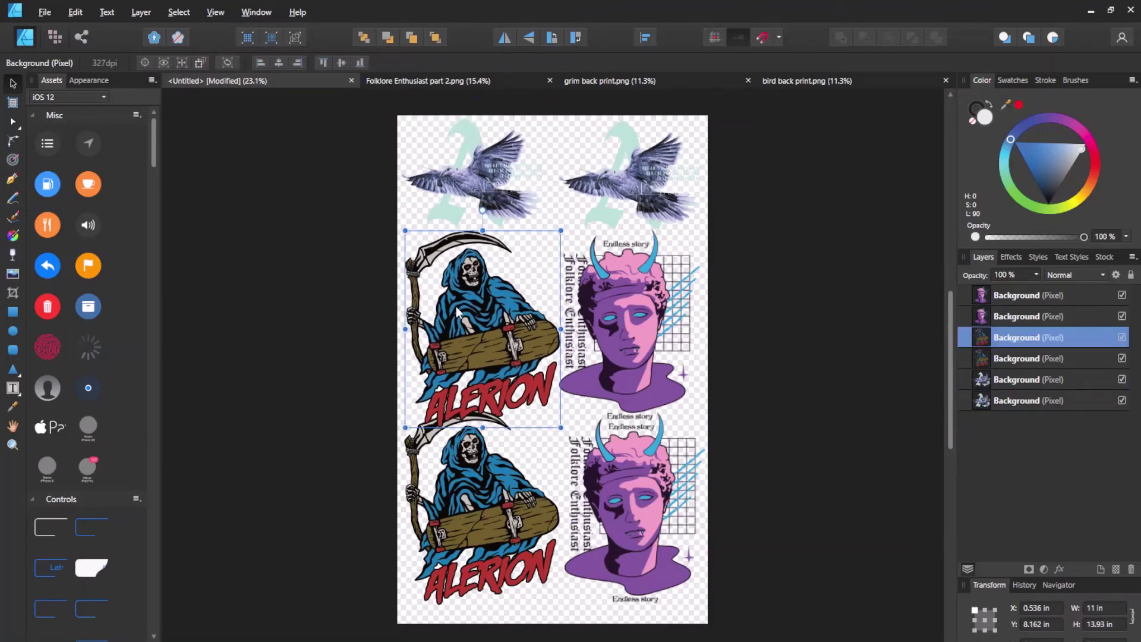
{"action": "left_click_drag", "start_coordinate": [469, 512], "coordinate": [472, 536]}
{"action": "left_click", "coordinate": [636, 504]}
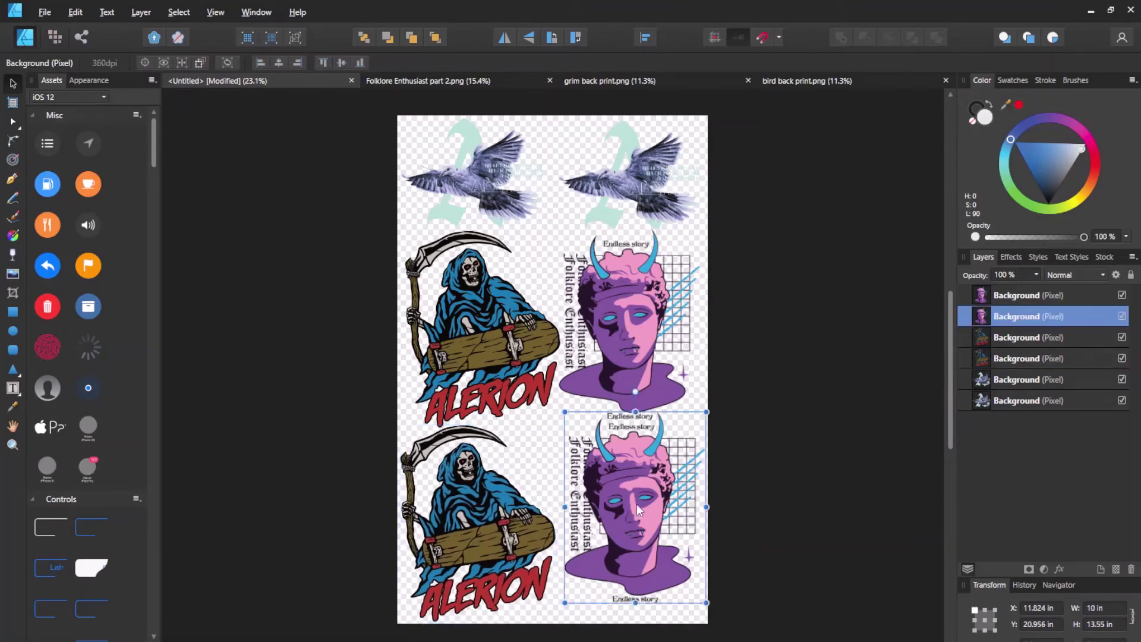
{"action": "left_click_drag", "start_coordinate": [648, 502], "coordinate": [643, 508]}
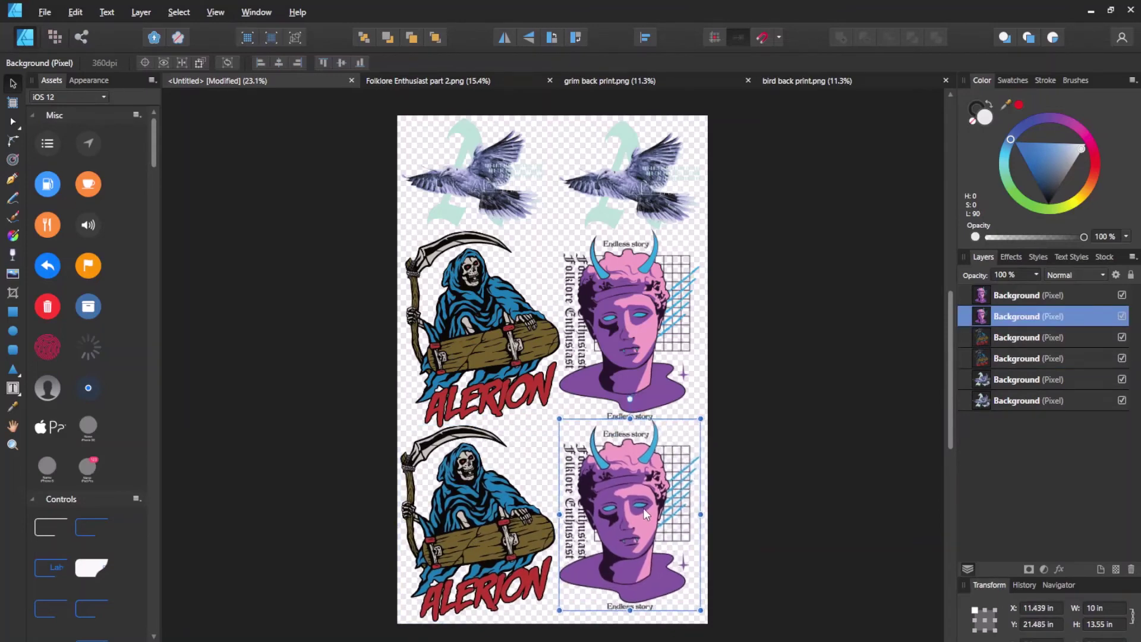
{"action": "left_click", "coordinate": [765, 380]}
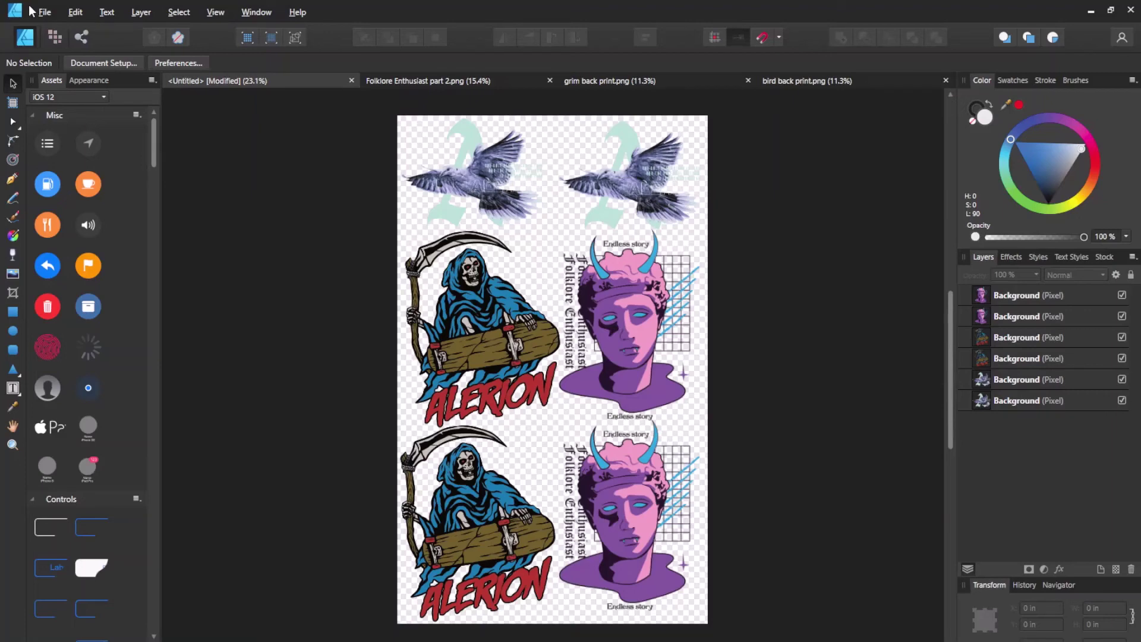
{"action": "left_click", "coordinate": [76, 12]}
{"action": "mouse_move", "coordinate": [45, 12]}
{"action": "left_click", "coordinate": [323, 244]}
Close the source files Folklore Enthusiast part 2.png, grim back print.png and bird back print.png.
{"action": "left_click", "coordinate": [550, 81]}
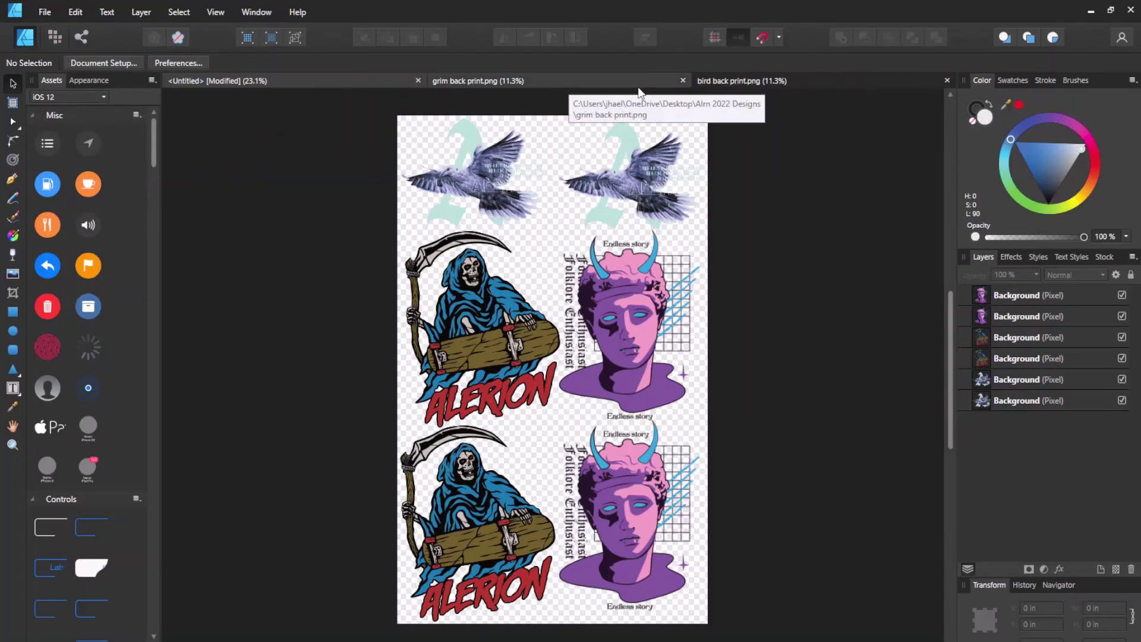
{"action": "left_click", "coordinate": [683, 80]}
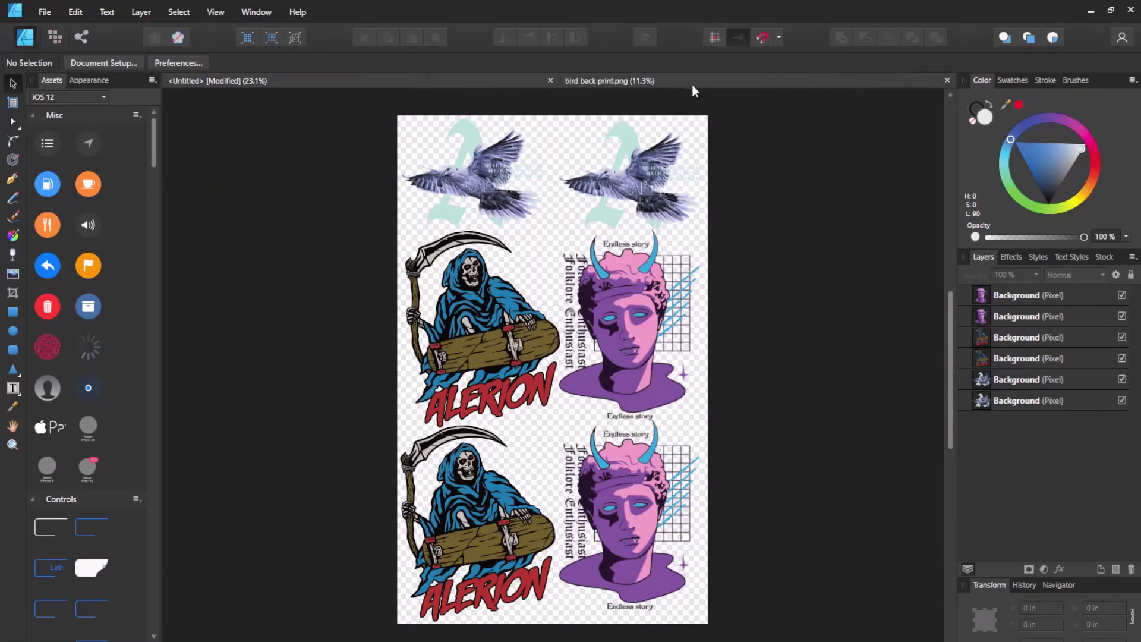
{"action": "left_click", "coordinate": [949, 79]}
Export the whole gang sheet document as a PNG at 6600 × 10800 px, proceeding to the save location.
{"action": "left_click", "coordinate": [45, 12]}
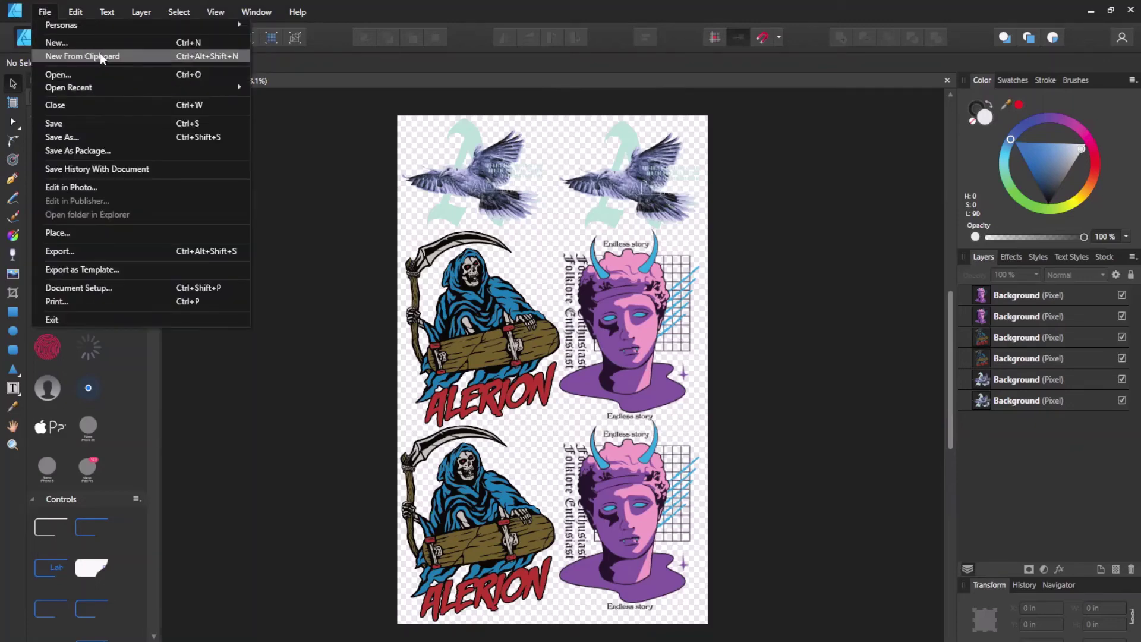
{"action": "mouse_move", "coordinate": [119, 90]}
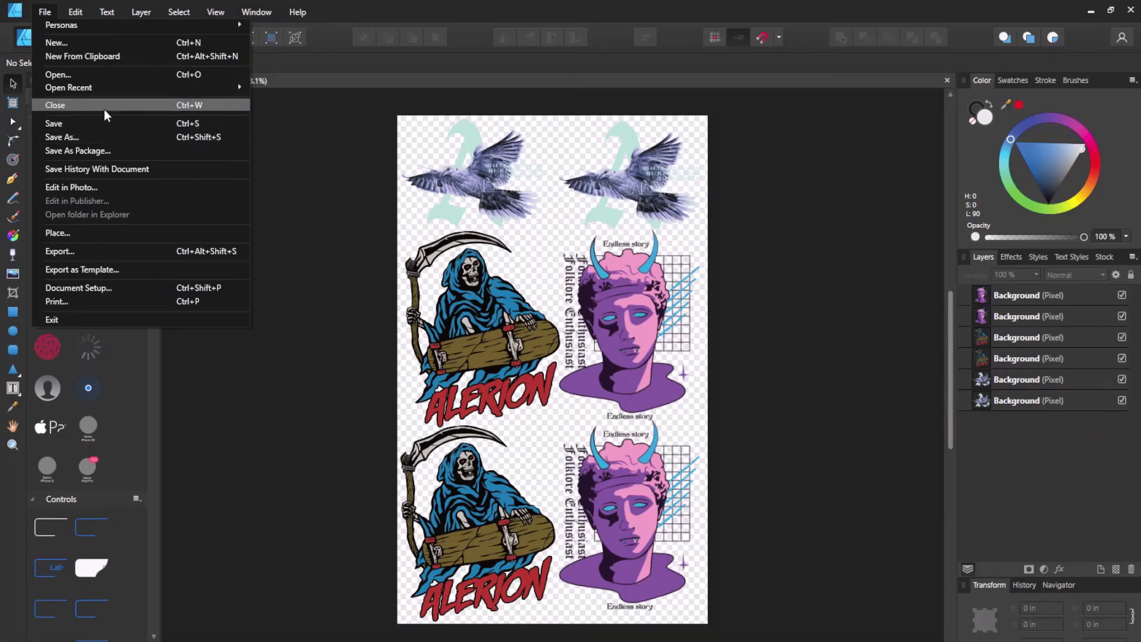
{"action": "left_click", "coordinate": [90, 251]}
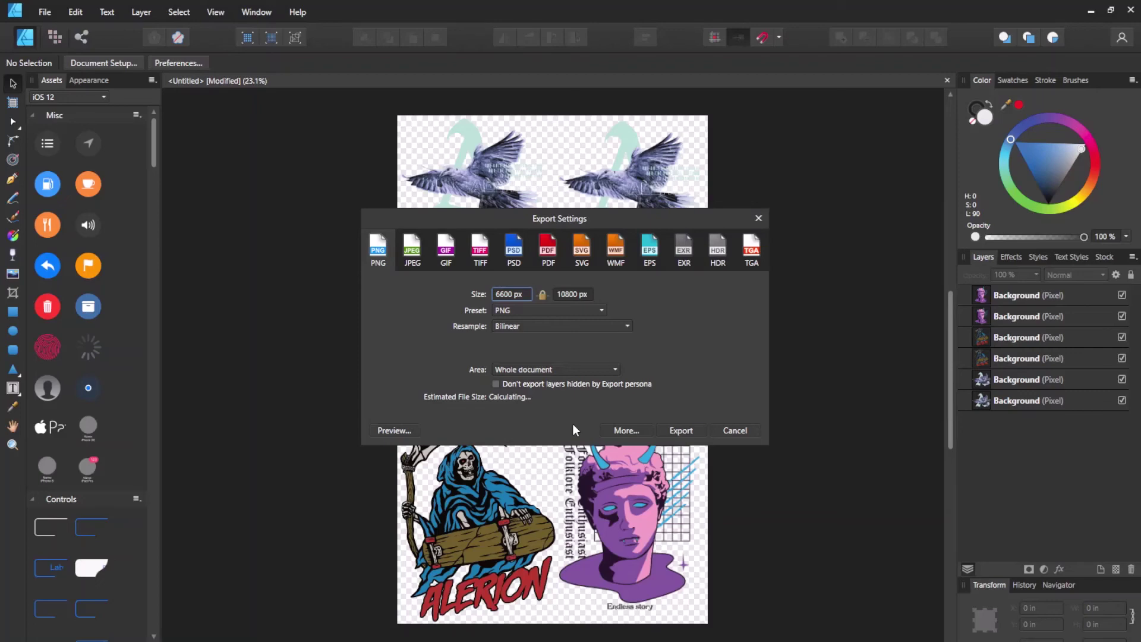
{"action": "left_click", "coordinate": [681, 431]}
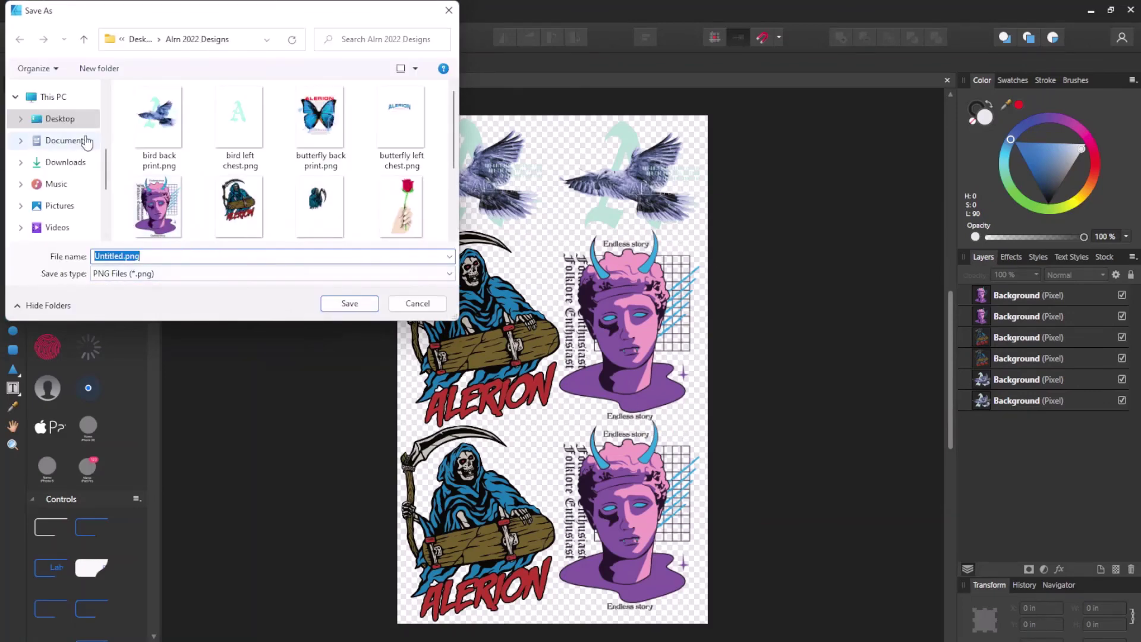
Choose the DTF GANG SHEETS folder on the Desktop as the destination for the exported PNG.
{"action": "left_click", "coordinate": [72, 119]}
{"action": "scroll", "coordinate": [235, 135], "scroll_direction": "down", "scroll_amount": 6}
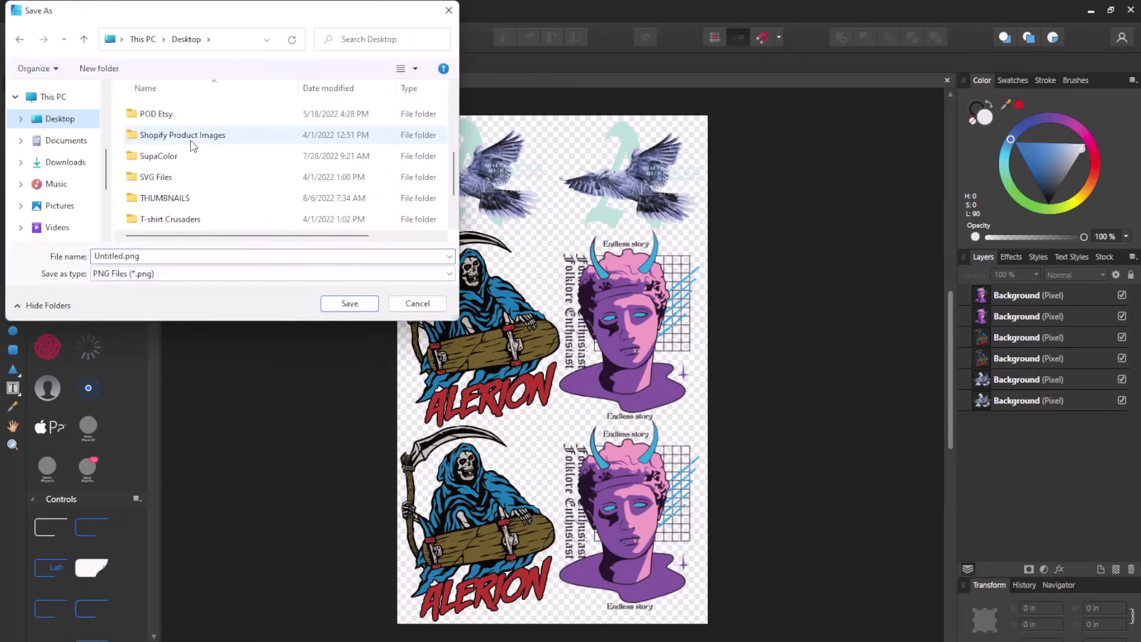
{"action": "scroll", "coordinate": [182, 172], "scroll_direction": "up", "scroll_amount": 6}
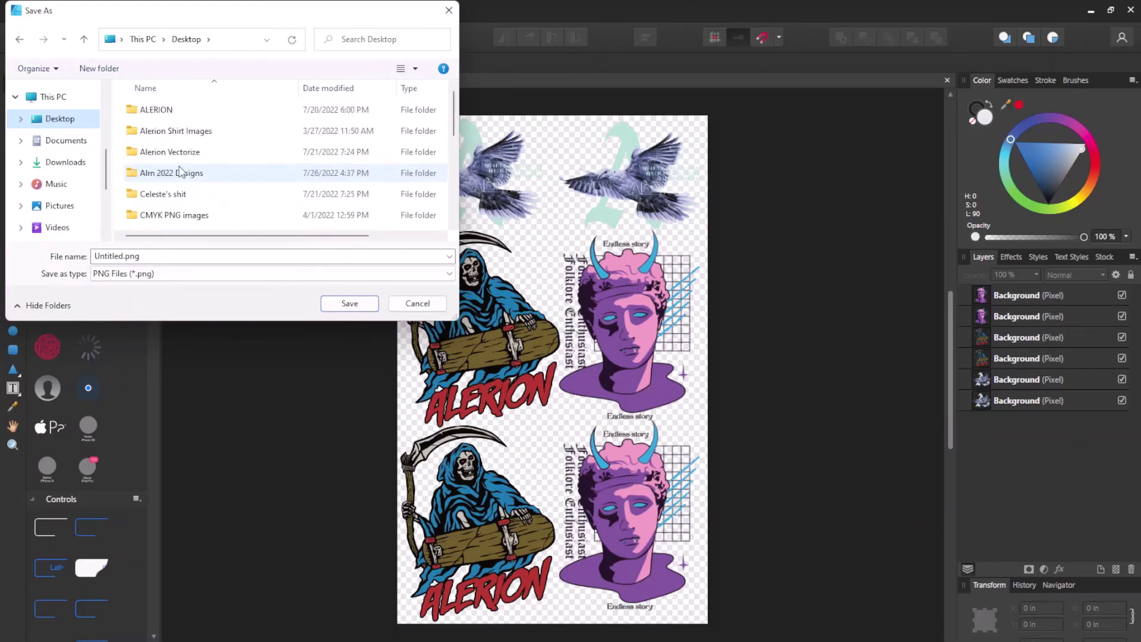
{"action": "scroll", "coordinate": [182, 172], "scroll_direction": "down", "scroll_amount": 1}
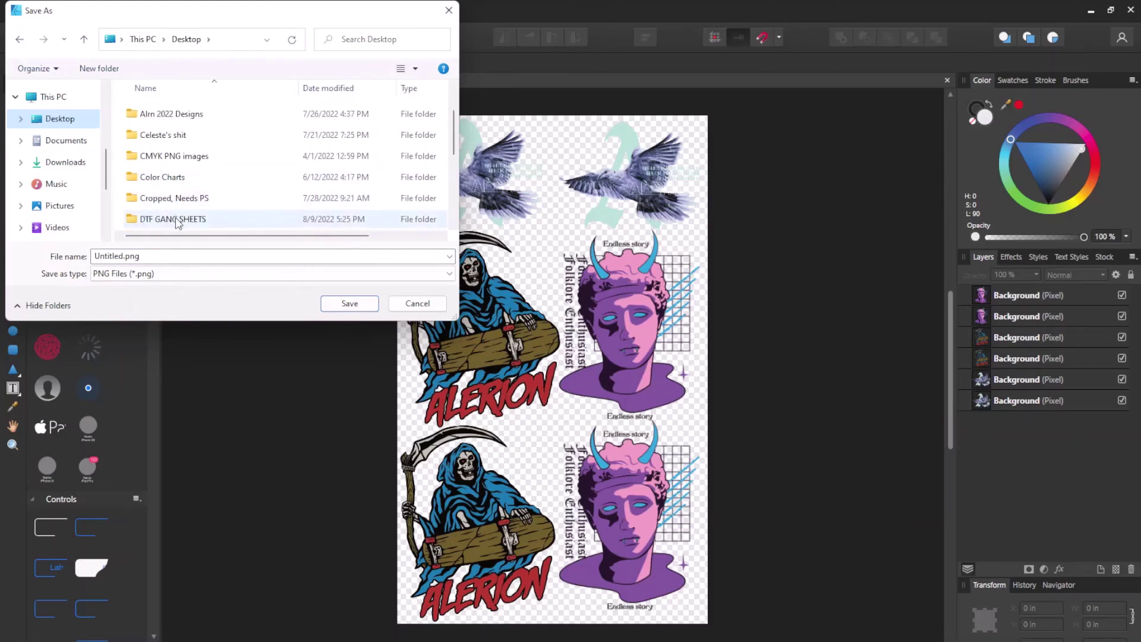
{"action": "double_click", "coordinate": [199, 220]}
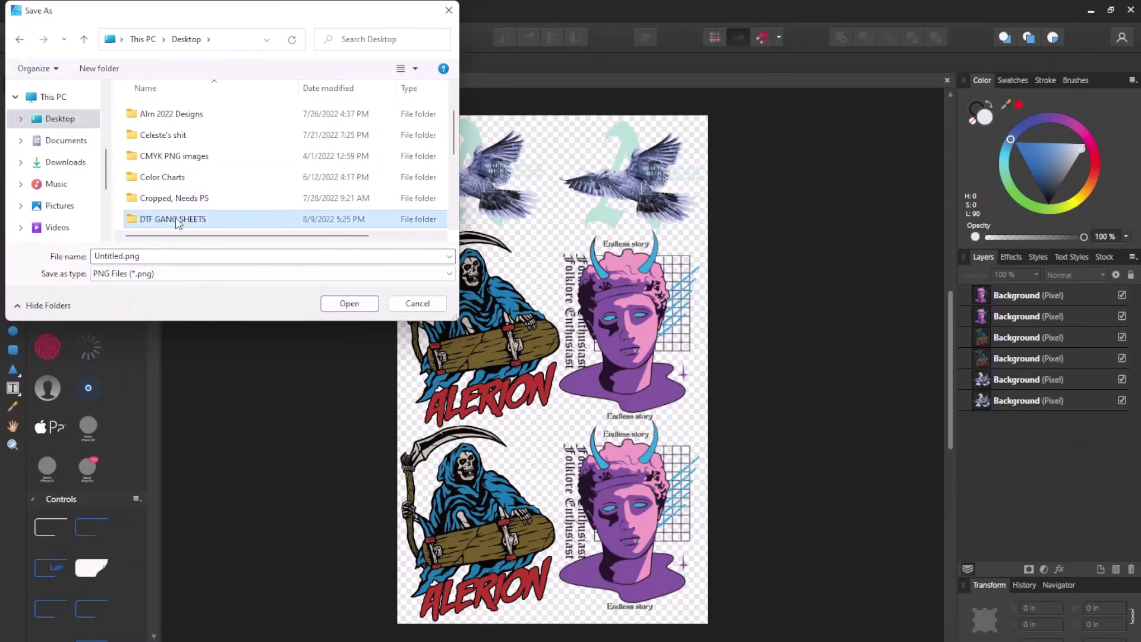
Name the exported PNG "gang sheet example" and save it in the DTF GANG SHEETS folder.
{"action": "left_click", "coordinate": [204, 256]}
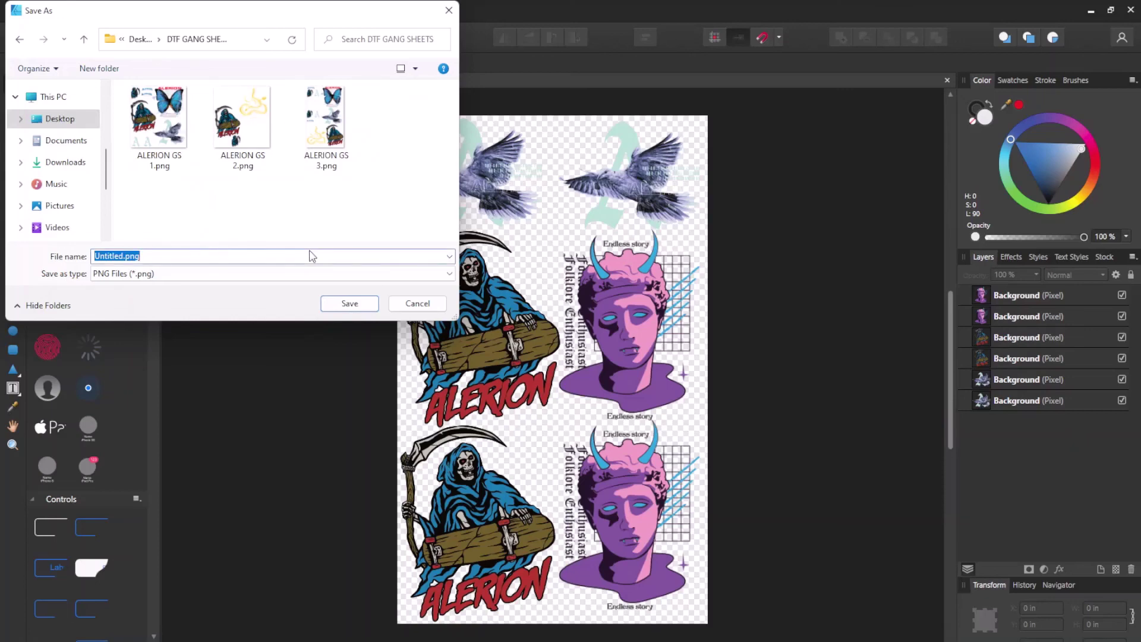
{"action": "type", "text": "gang sheet example"}
{"action": "key", "text": "ctrl+a"}
{"action": "key", "text": "Return"}
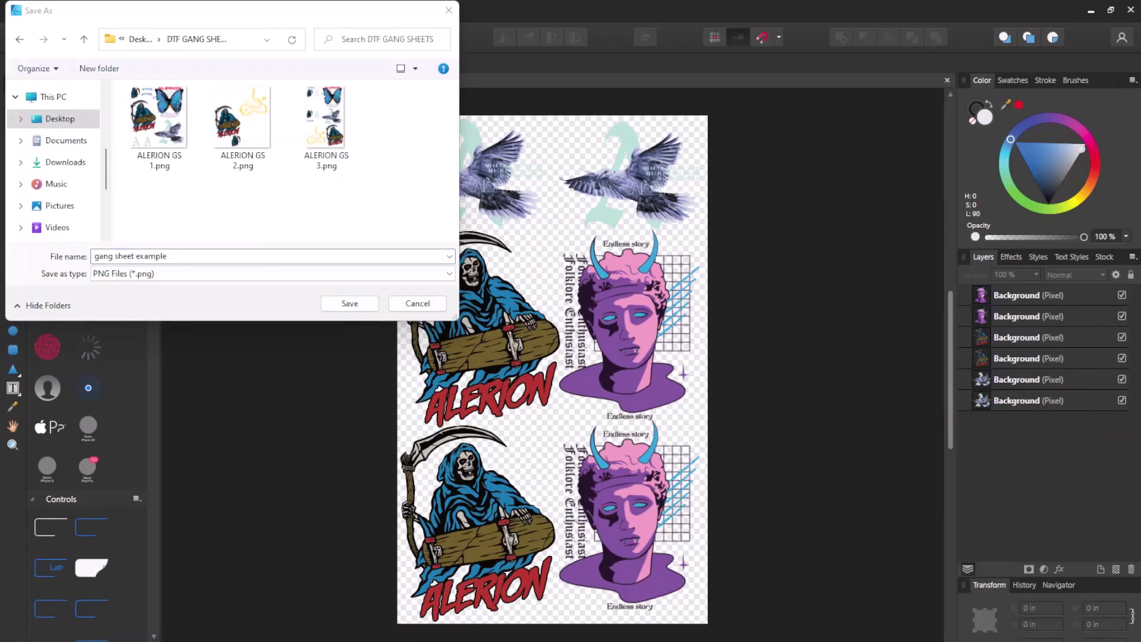
{"action": "left_click", "coordinate": [207, 255]}
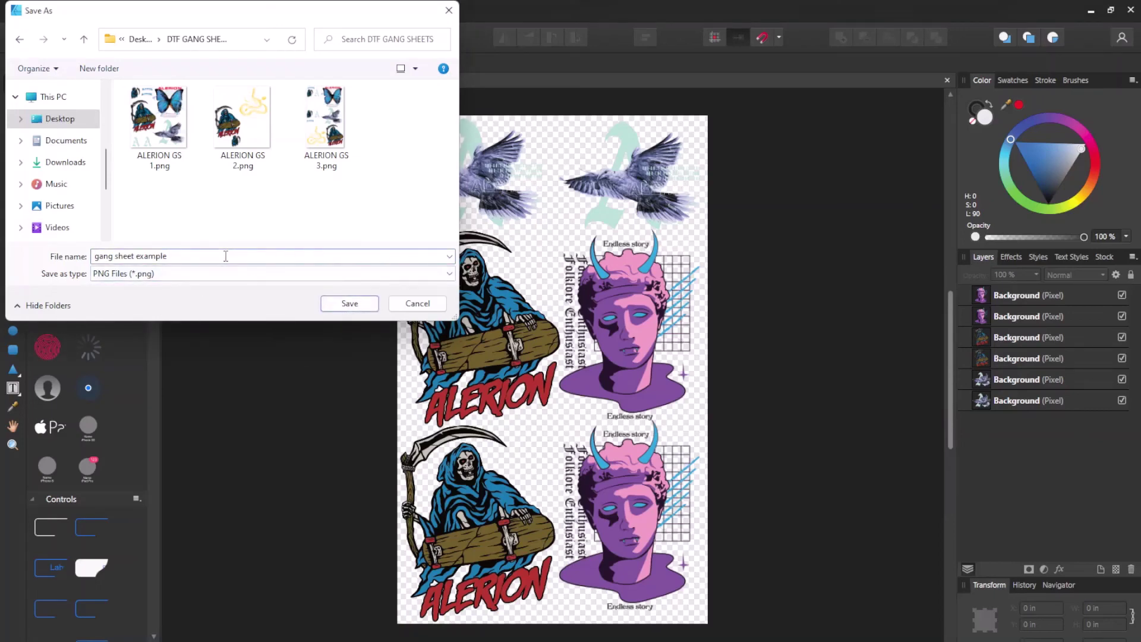
{"action": "left_click", "coordinate": [349, 304]}
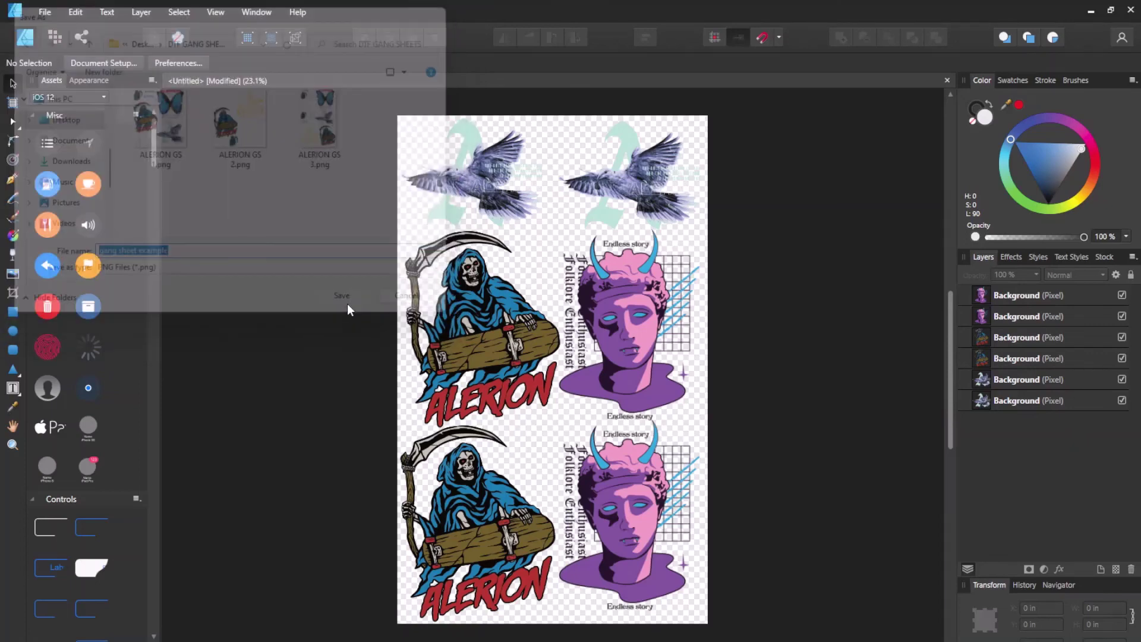